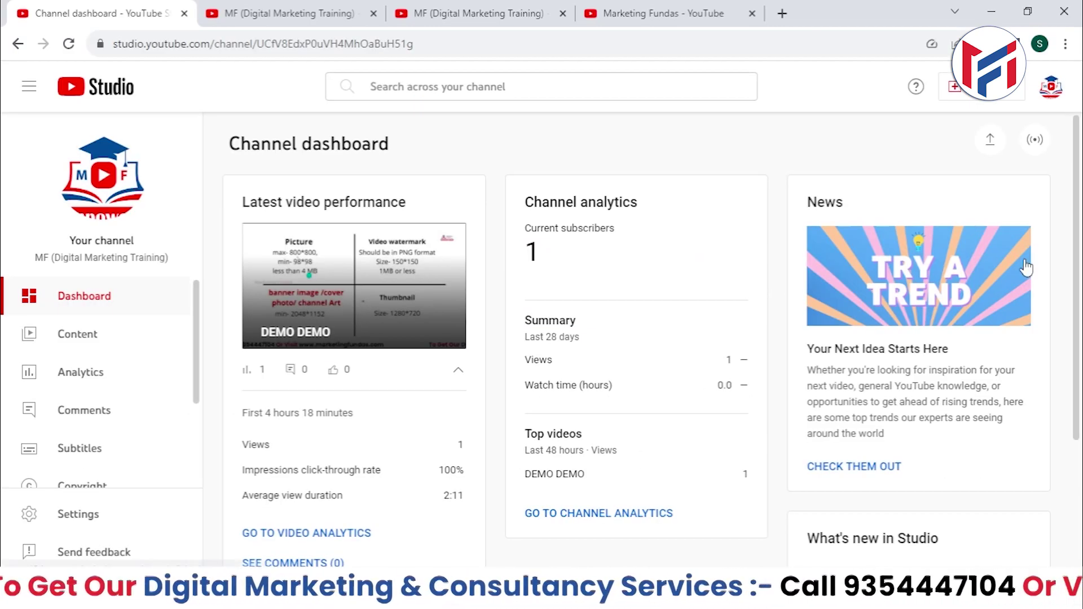
Step: Check the YouTube Studio channel account menu
{"action": "scroll", "coordinate": [543, 380], "scroll_direction": "down", "scroll_amount": 3}
{"action": "scroll", "coordinate": [543, 381], "scroll_direction": "up", "scroll_amount": 3}
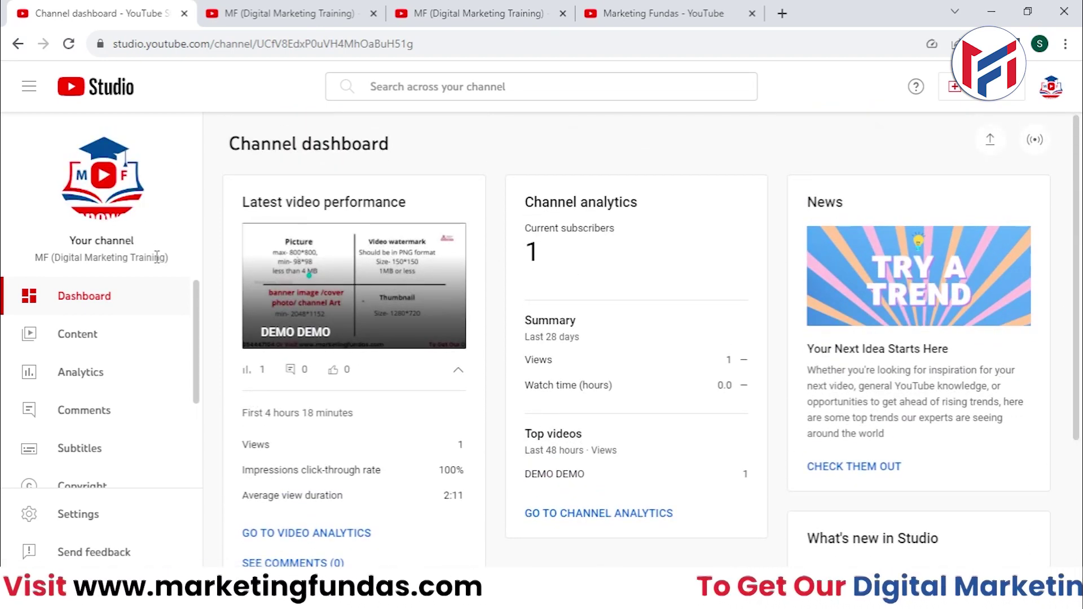
{"action": "left_click", "coordinate": [1052, 88]}
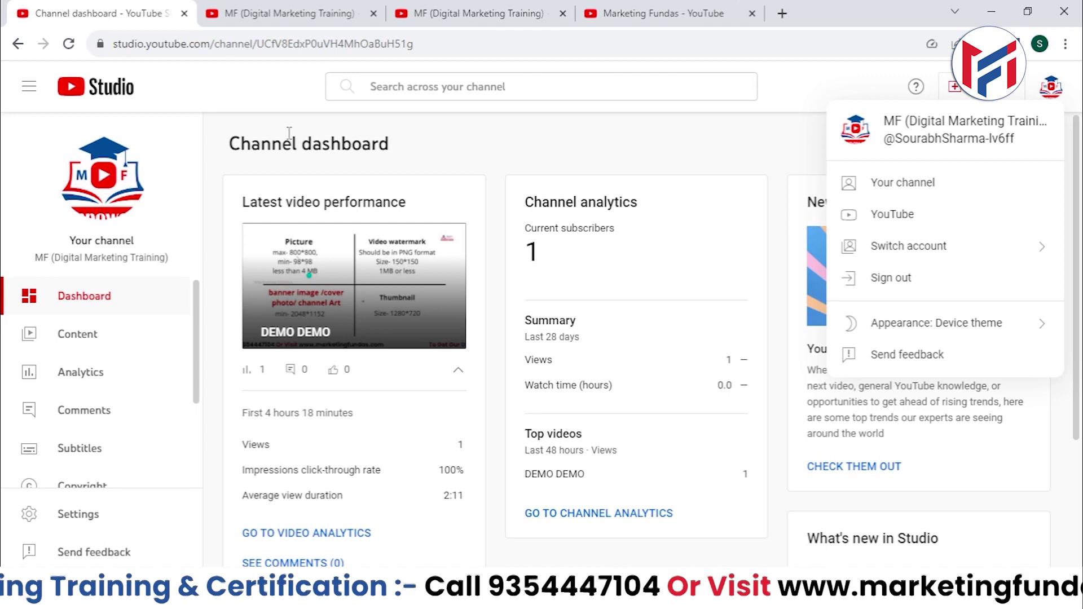
{"action": "left_click", "coordinate": [1051, 89]}
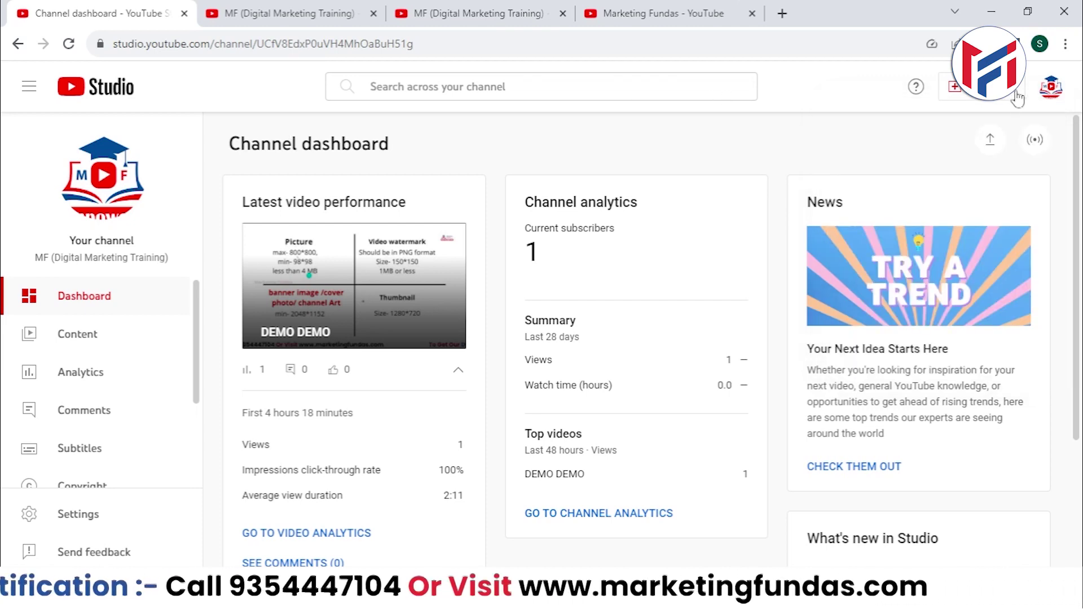
Step: Look over the Chrome browser profile menu
{"action": "left_click", "coordinate": [1040, 44]}
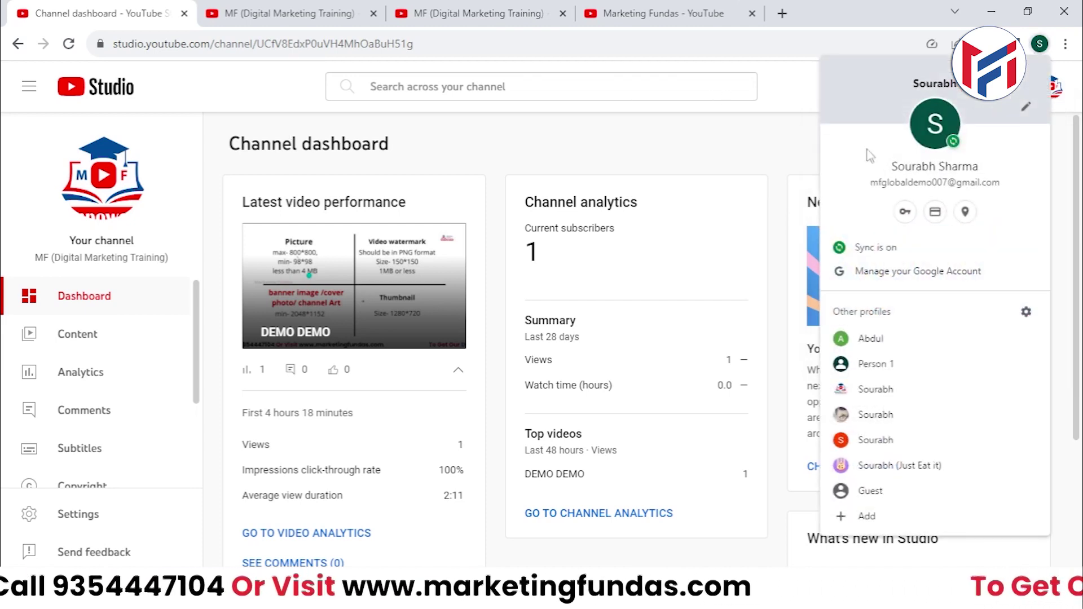
{"action": "left_click", "coordinate": [755, 177]}
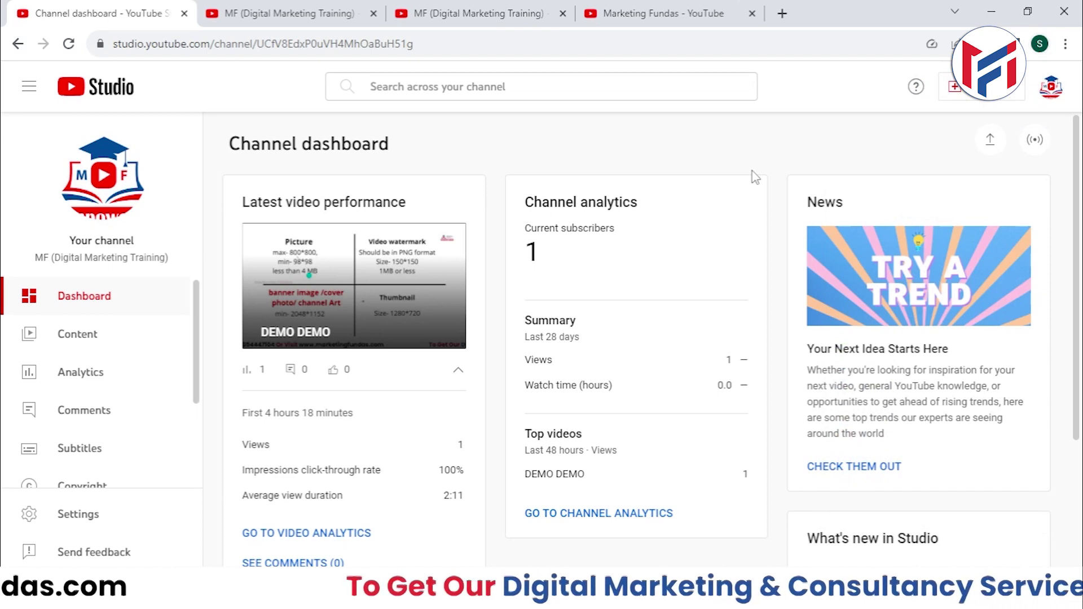
{"action": "left_click", "coordinate": [1040, 44]}
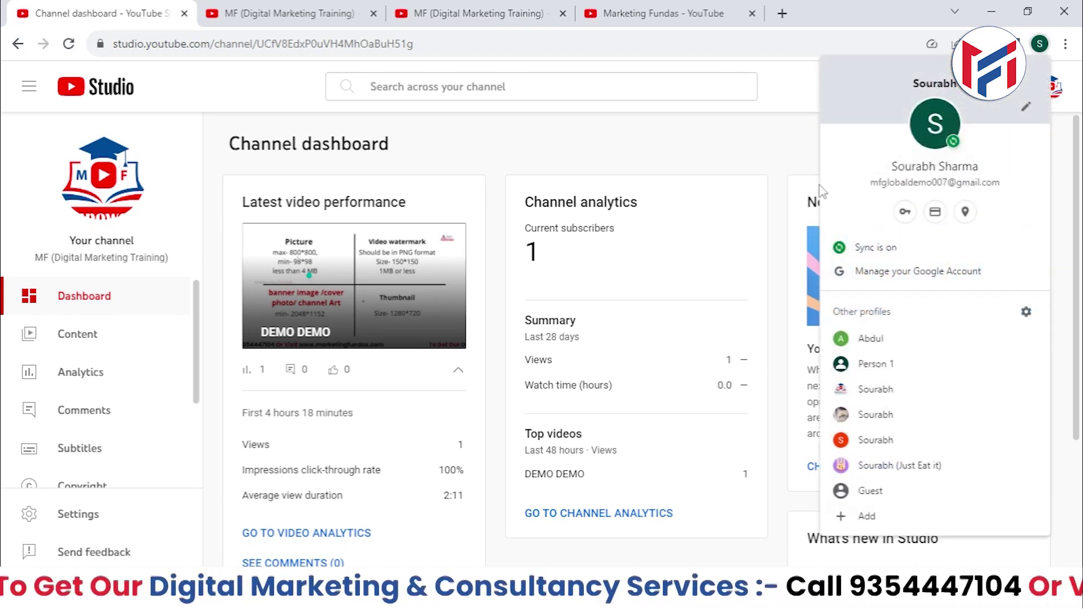
{"action": "left_click", "coordinate": [764, 174]}
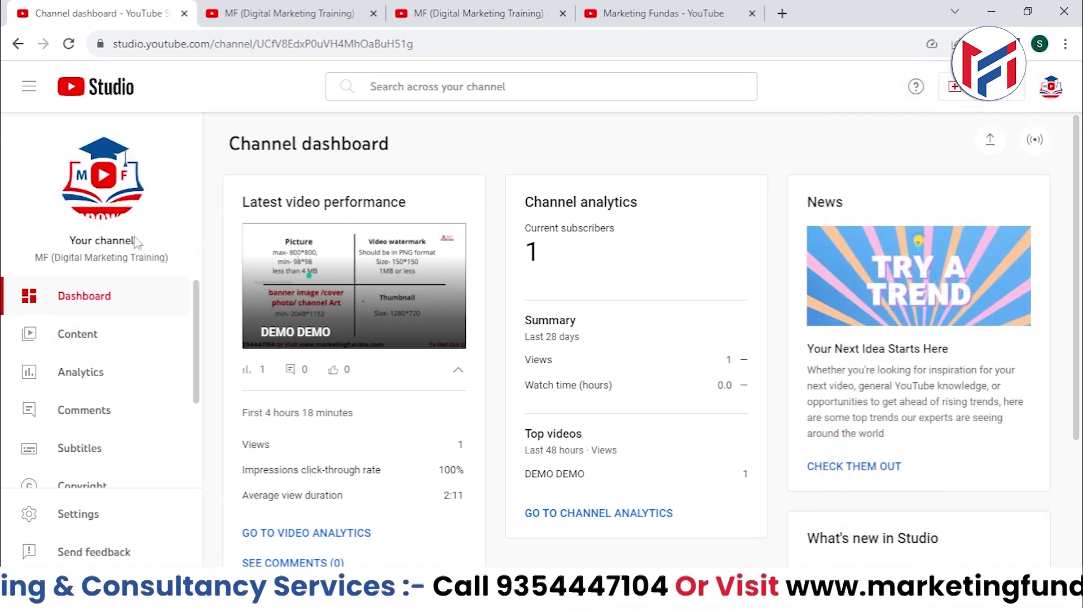
Step: Switch between the Studio dashboard and MF channel page tabs, ending on the Marketing Fundas tab
{"action": "left_click", "coordinate": [281, 13]}
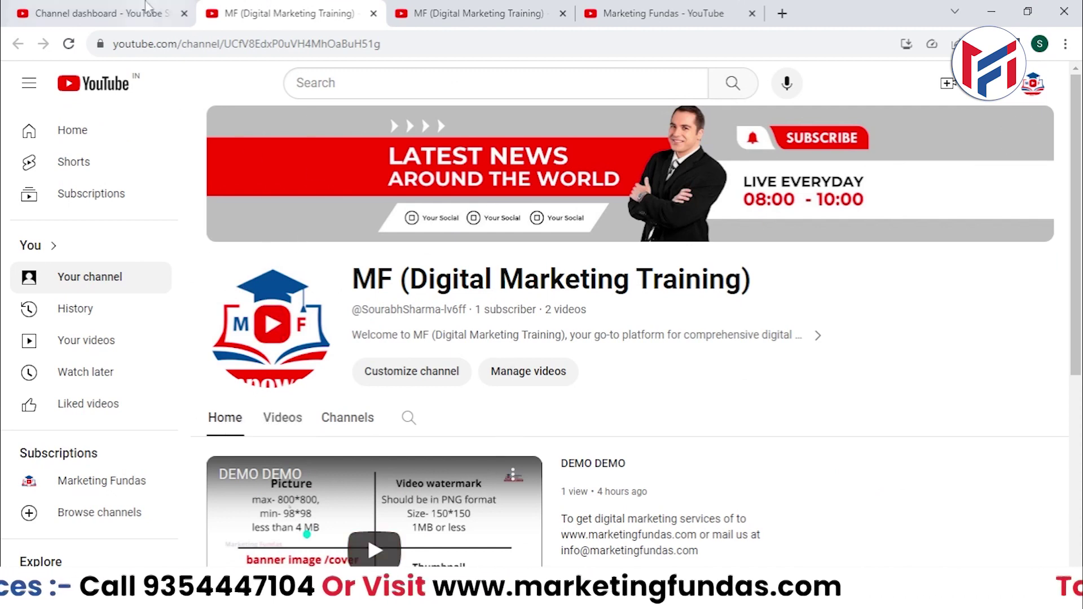
{"action": "left_click", "coordinate": [153, 8]}
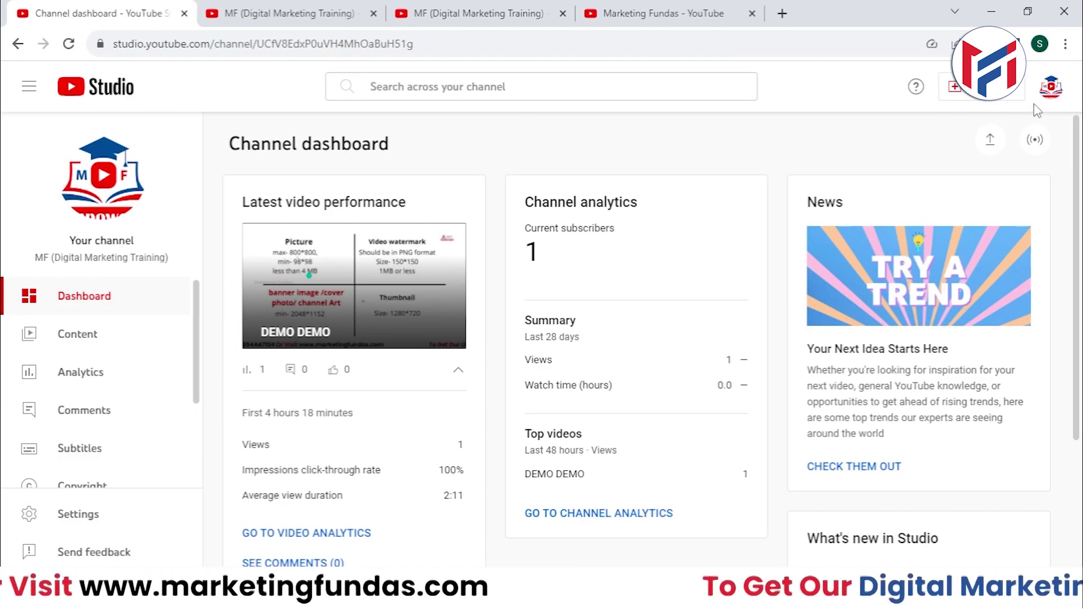
{"action": "left_click", "coordinate": [1051, 90]}
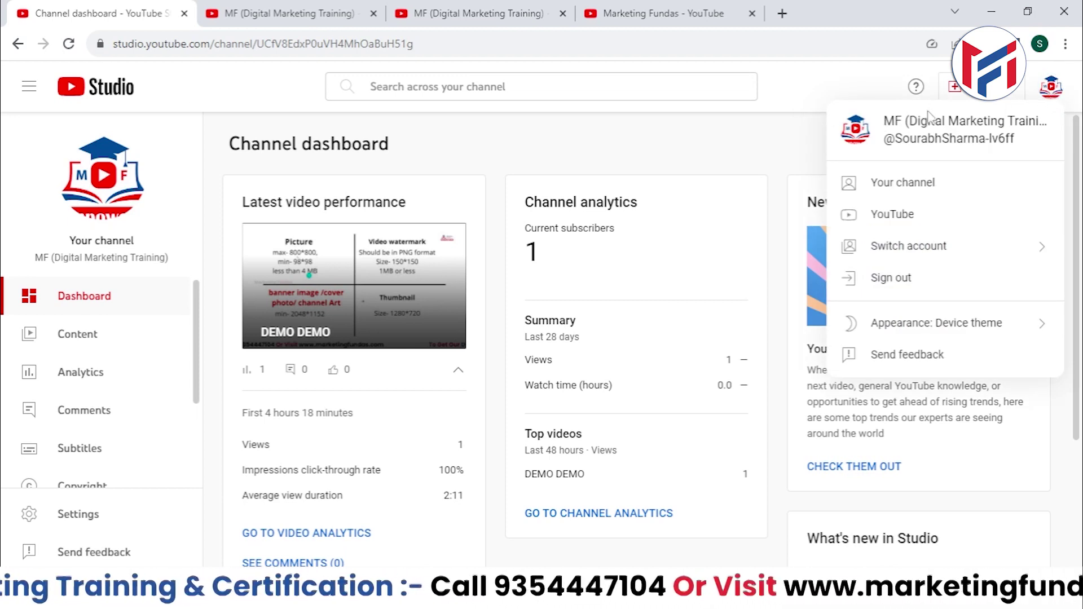
{"action": "left_click", "coordinate": [750, 175]}
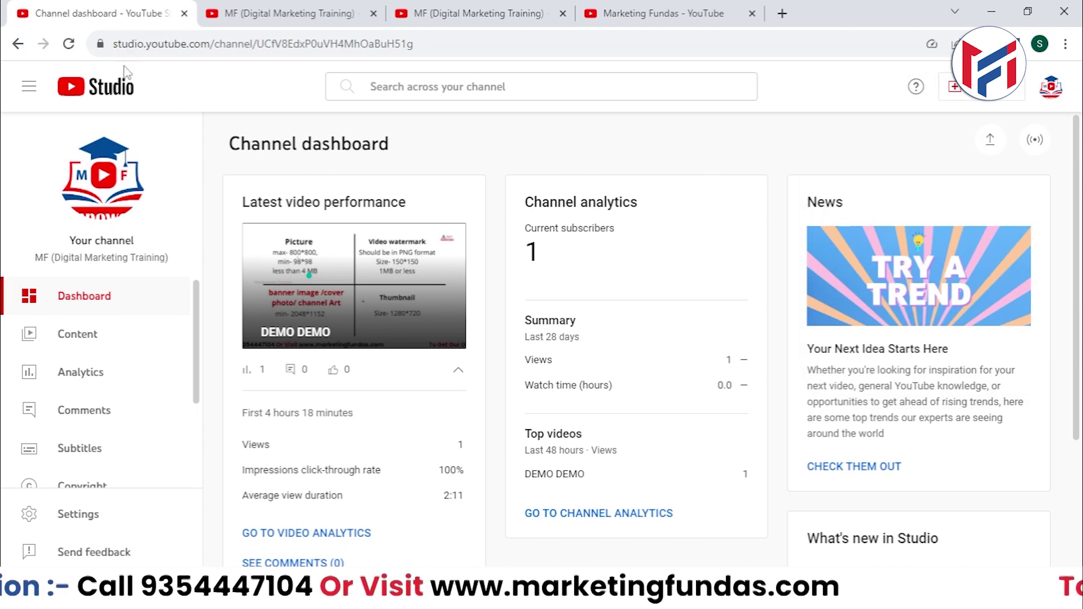
{"action": "left_click", "coordinate": [209, 14]}
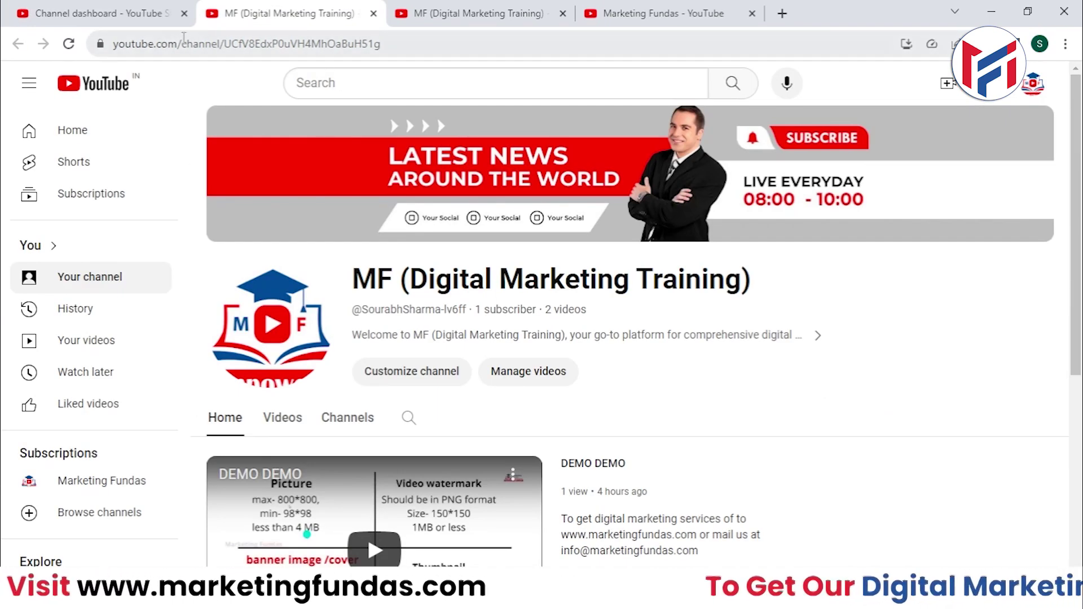
{"action": "double_click", "coordinate": [196, 38]}
{"action": "left_click", "coordinate": [863, 243]}
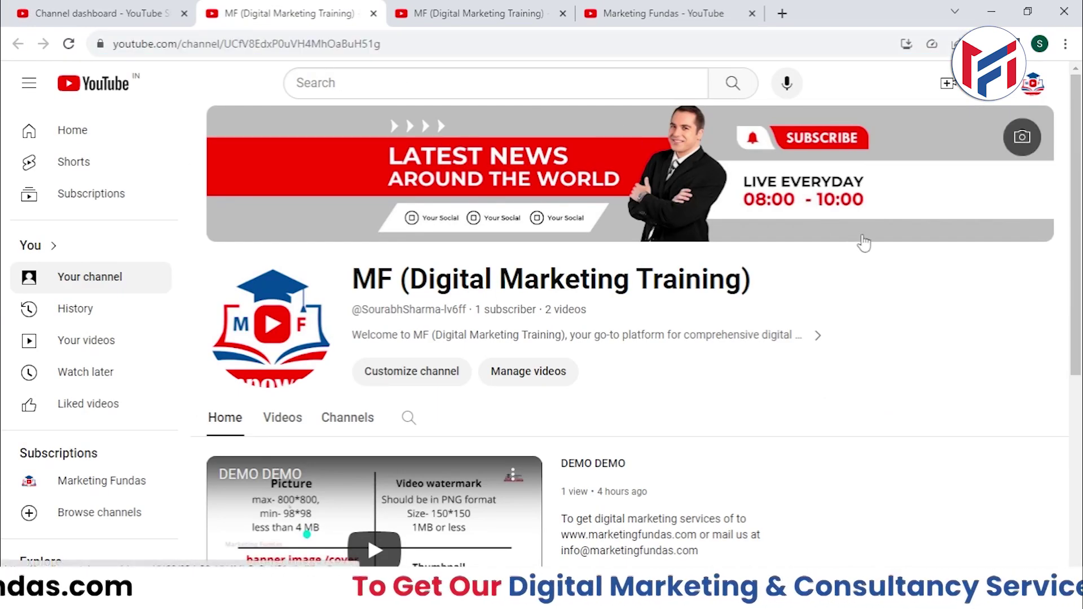
{"action": "left_click", "coordinate": [620, 13]}
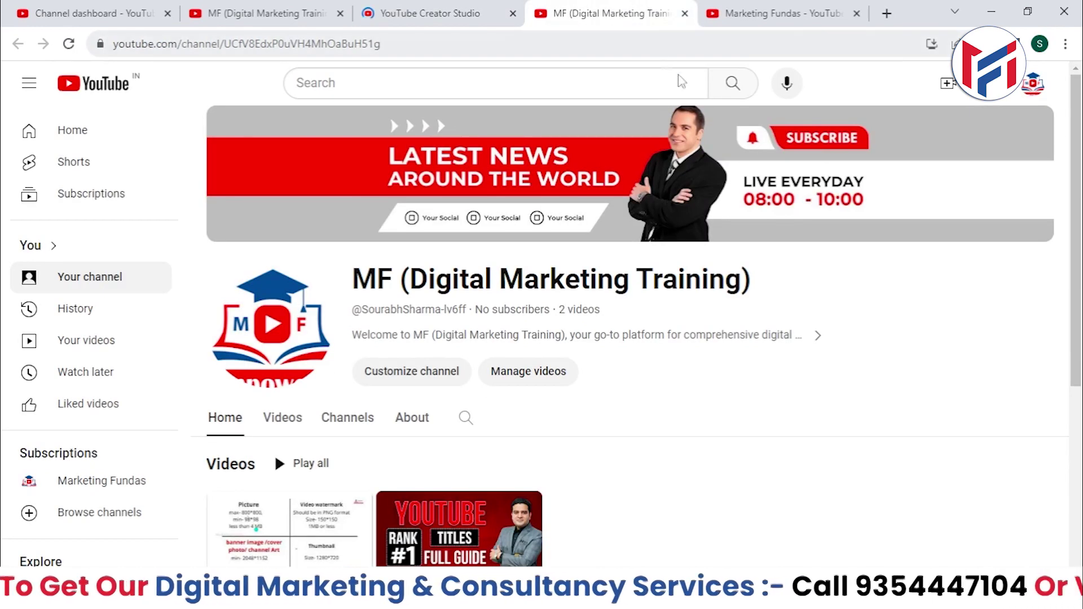
{"action": "left_click", "coordinate": [782, 14]}
Step: Load youtube.com in a new tab and check its account menu
{"action": "left_click", "coordinate": [887, 14]}
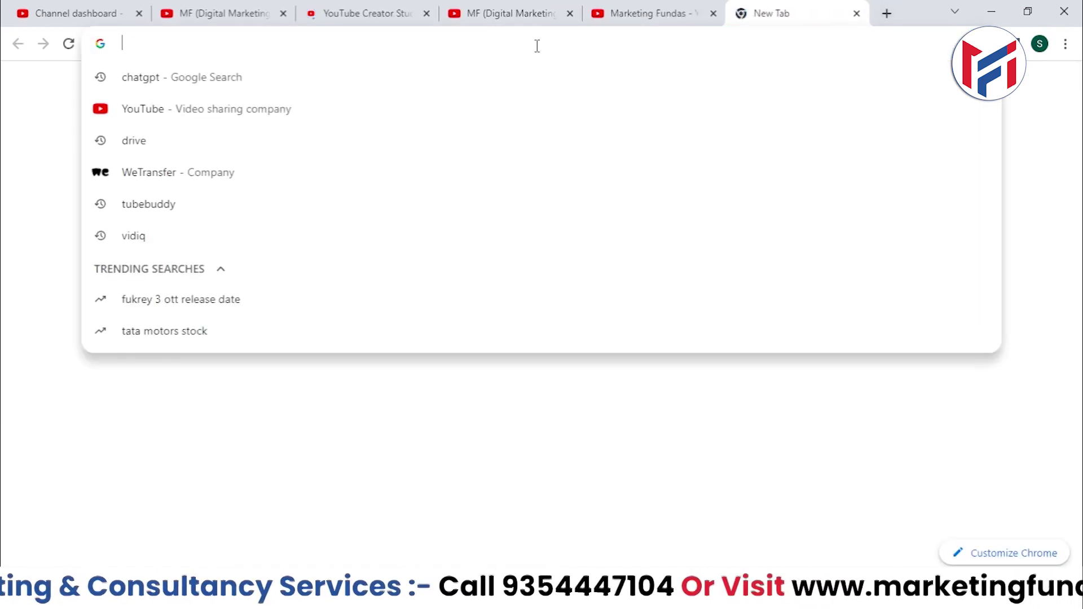
{"action": "type", "text": "youtube.com"}
{"action": "key", "text": "Return"}
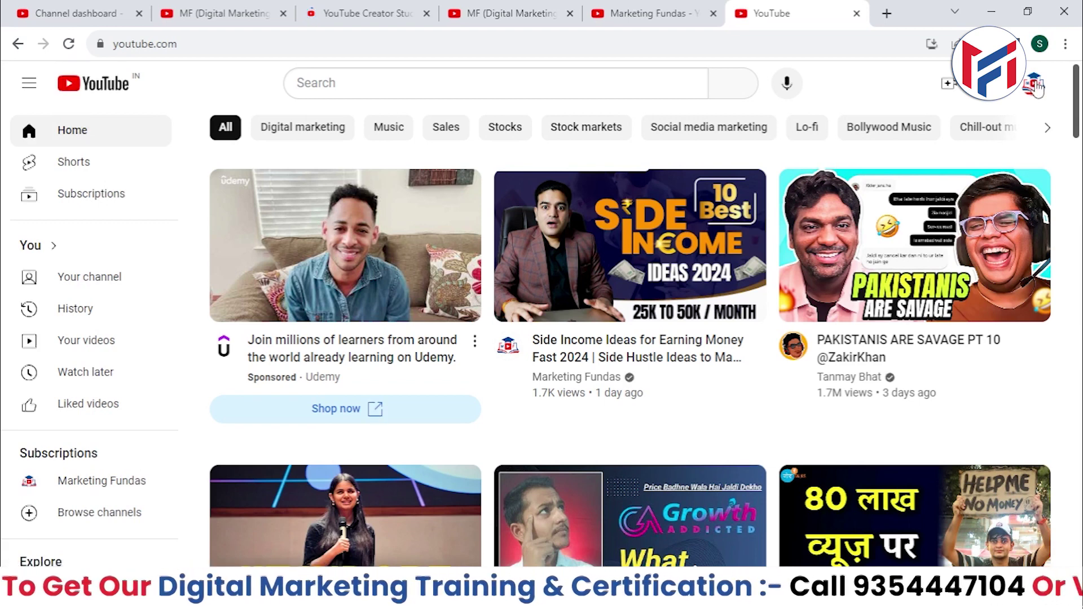
{"action": "left_click", "coordinate": [1033, 85]}
{"action": "key", "text": "Escape"}
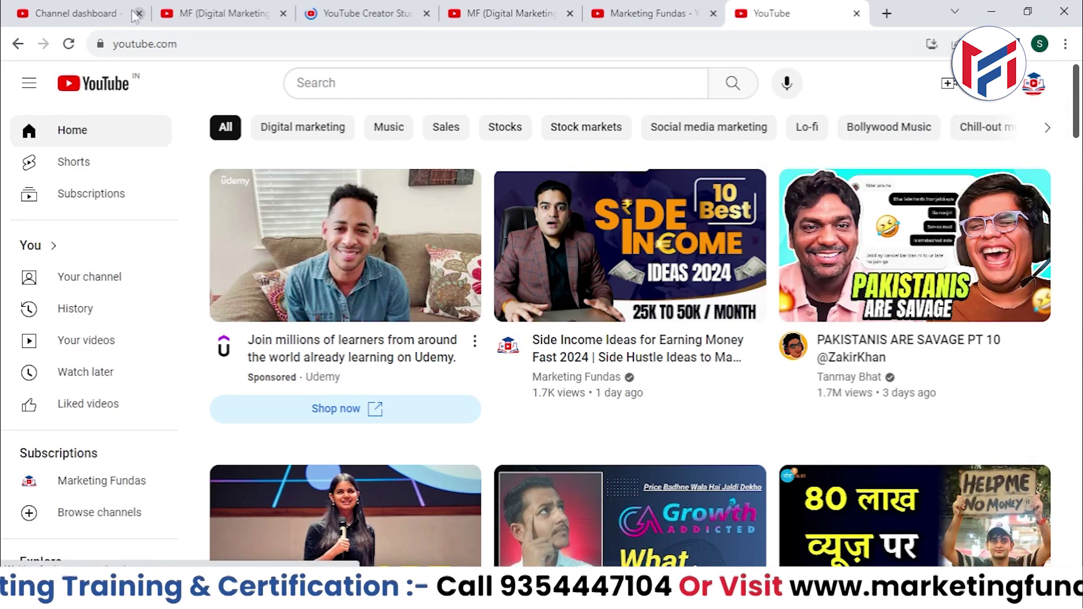
Step: Compare the Studio account menu, then open Settings from the YouTube avatar menu
{"action": "left_click", "coordinate": [101, 14]}
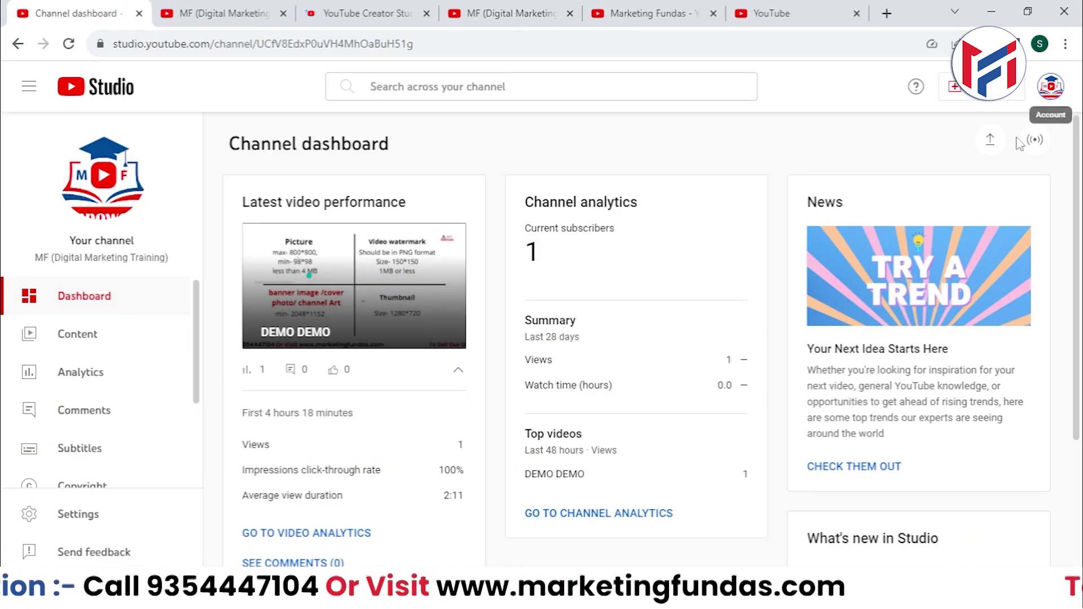
{"action": "left_click", "coordinate": [1051, 87]}
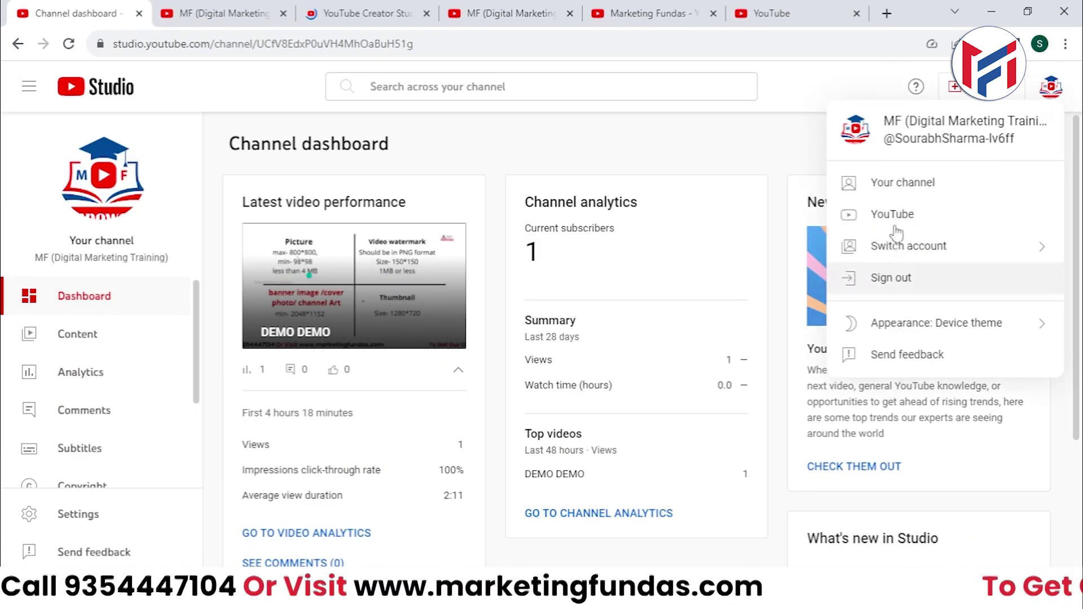
{"action": "left_click", "coordinate": [783, 8]}
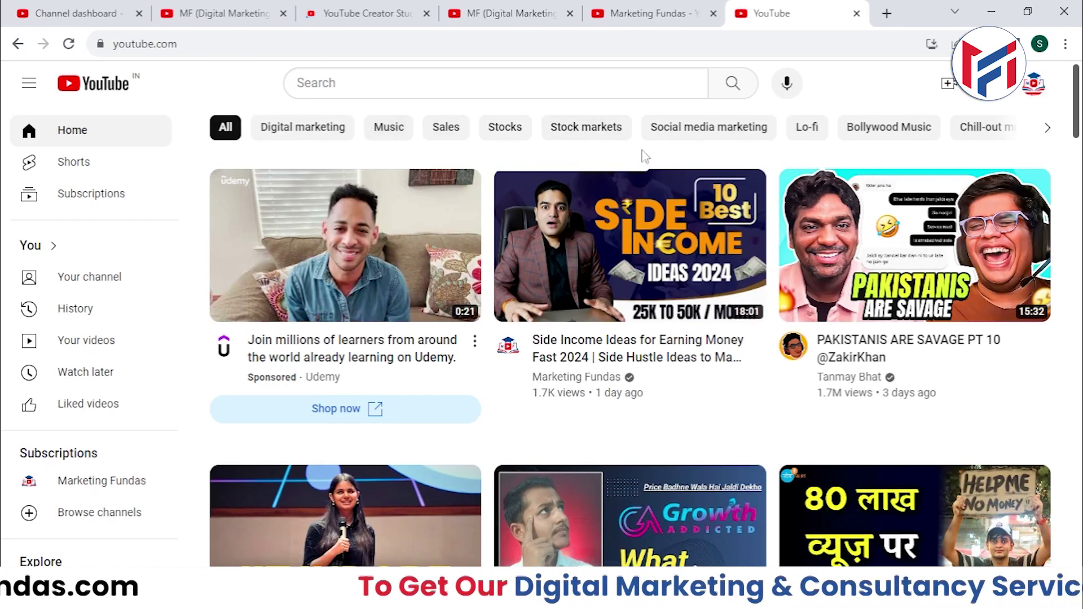
{"action": "left_click", "coordinate": [1033, 85]}
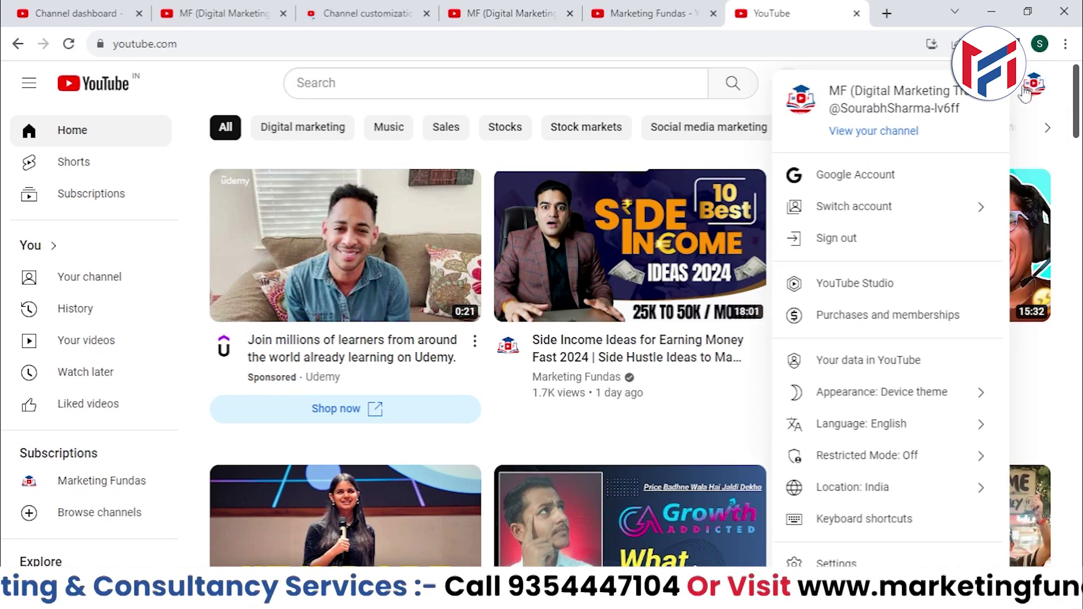
{"action": "scroll", "coordinate": [840, 497], "scroll_direction": "down", "scroll_amount": 2}
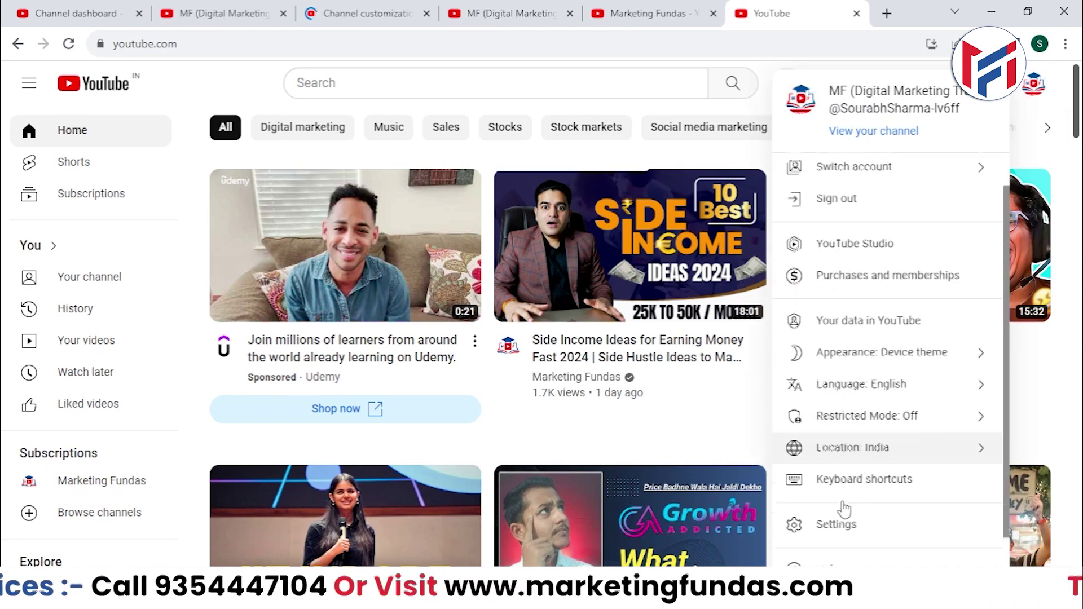
{"action": "left_click", "coordinate": [878, 489]}
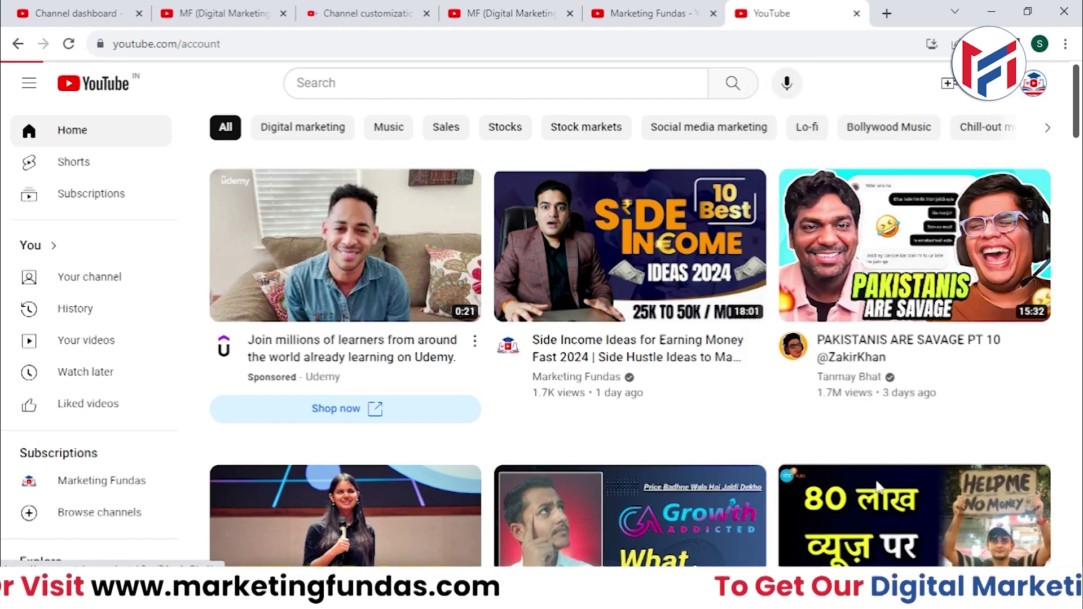
Step: Highlight the 'Your YouTube channel' heading listing MF (Digital Marketing Training)
{"action": "scroll", "coordinate": [719, 361], "scroll_direction": "down", "scroll_amount": 3}
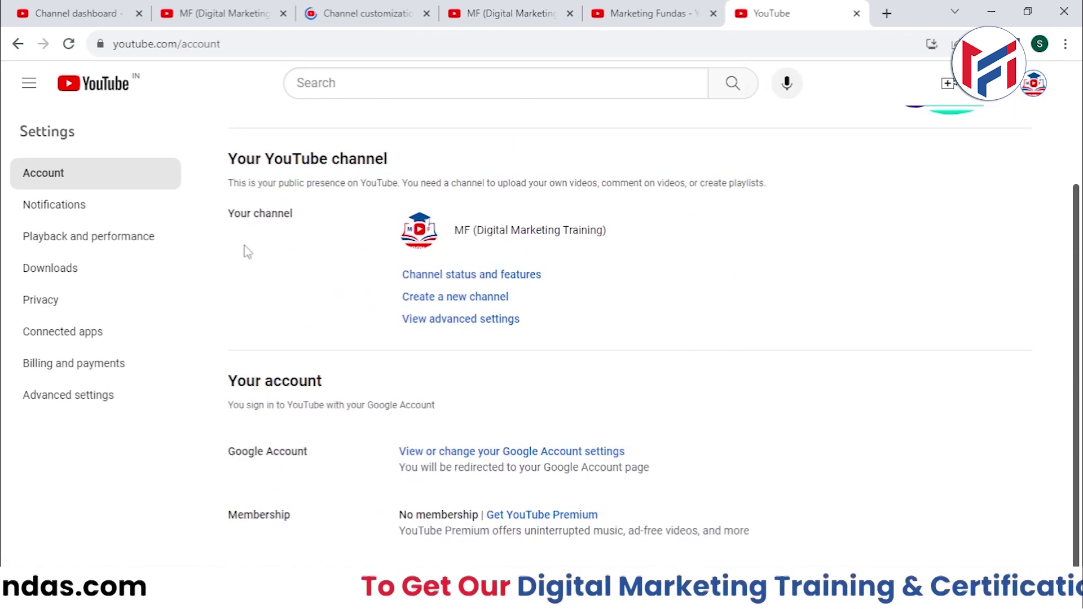
{"action": "scroll", "coordinate": [255, 257], "scroll_direction": "up", "scroll_amount": 2}
{"action": "left_click_drag", "start_coordinate": [236, 238], "coordinate": [402, 244]}
{"action": "scroll", "coordinate": [369, 305], "scroll_direction": "down", "scroll_amount": 2}
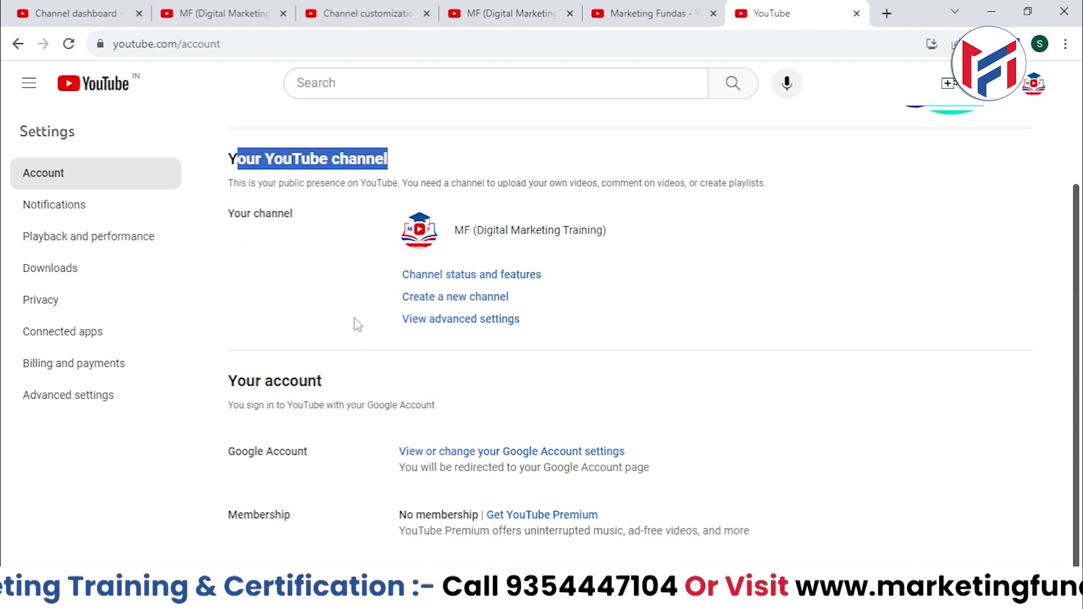
Step: Start a new channel and enter the name 'MF Digitial Shorts'
{"action": "left_click", "coordinate": [491, 303]}
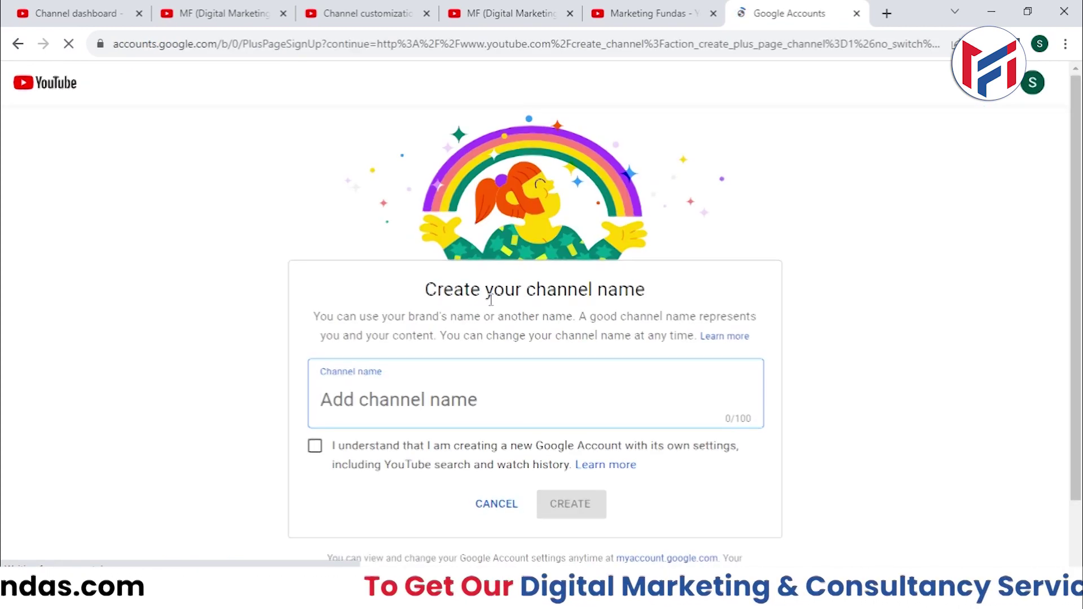
{"action": "scroll", "coordinate": [490, 300], "scroll_direction": "down", "scroll_amount": 2}
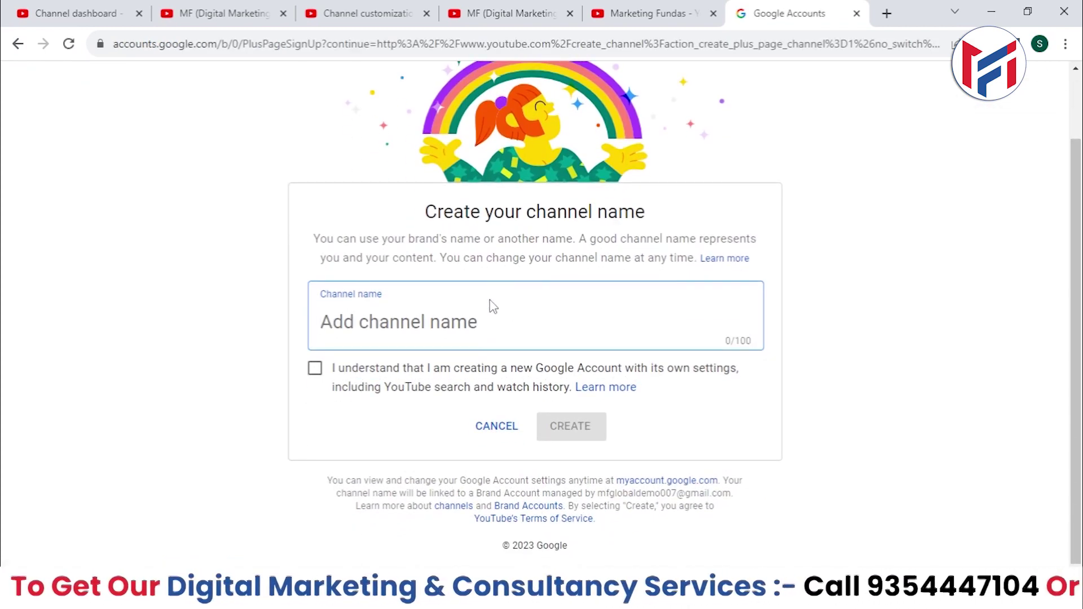
{"action": "scroll", "coordinate": [491, 307], "scroll_direction": "up", "scroll_amount": 2}
{"action": "scroll", "coordinate": [491, 307], "scroll_direction": "down", "scroll_amount": 2}
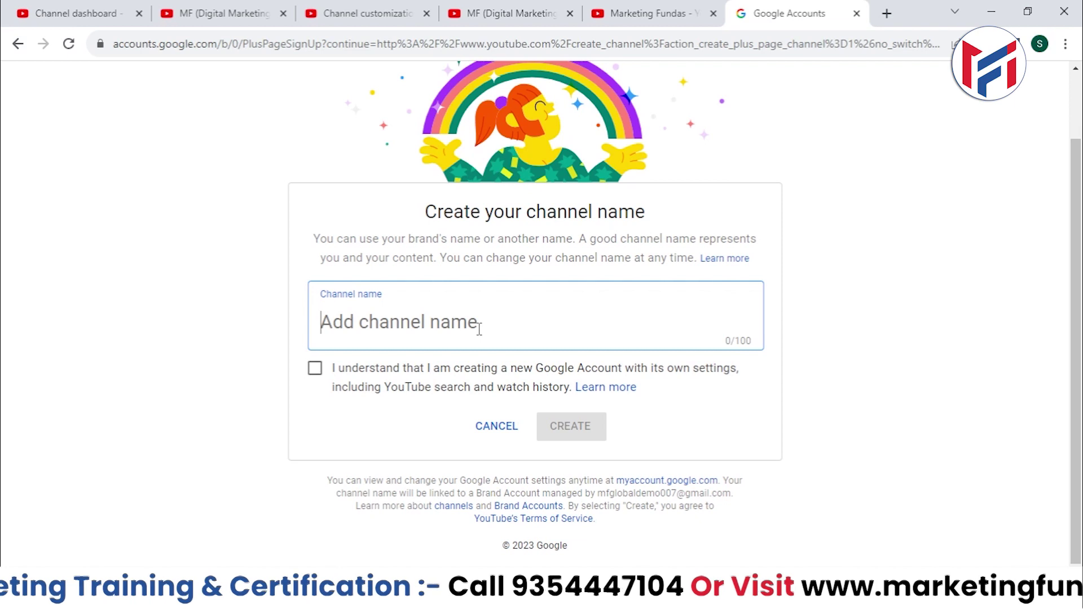
{"action": "type", "text": "Mf"}
{"action": "key", "text": "BackSpace"}
{"action": "key", "text": "BackSpace"}
{"action": "type", "text": "F "}
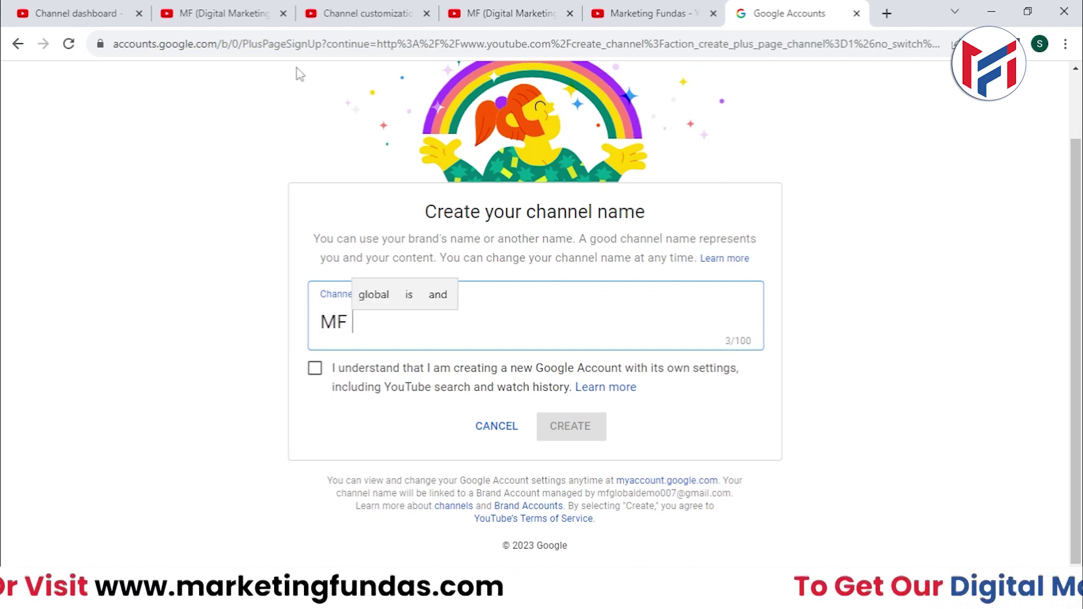
{"action": "type", "text": "Di"}
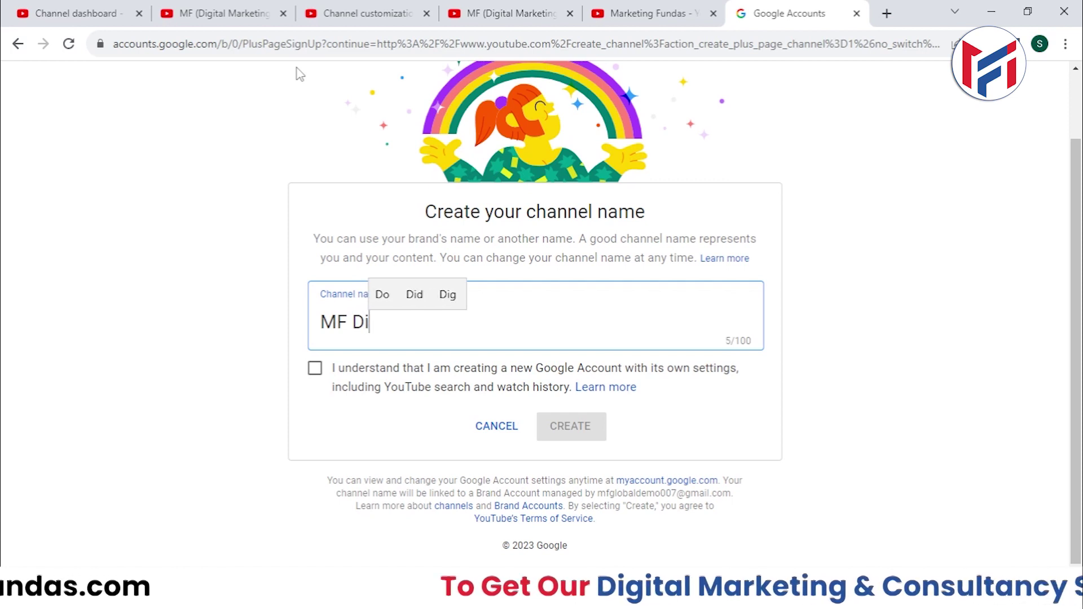
{"action": "type", "text": "gitial "}
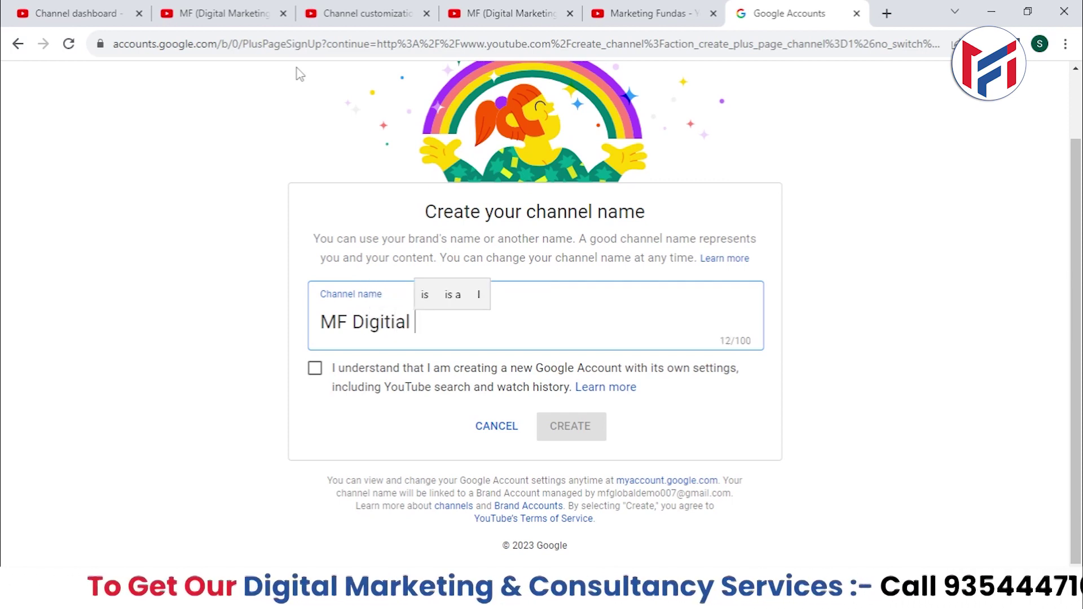
{"action": "type", "text": "Shorts"}
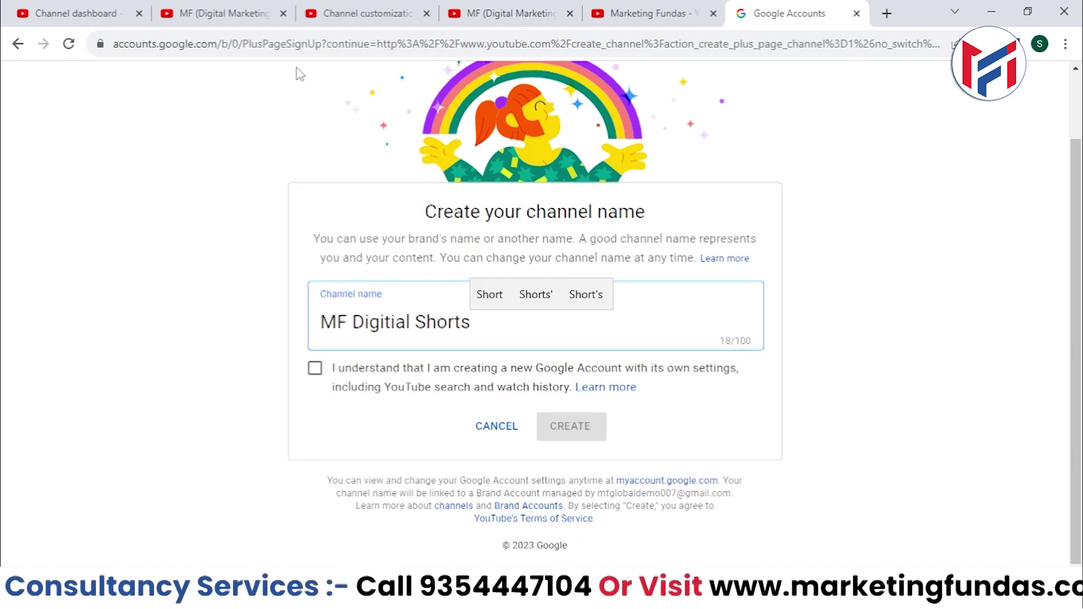
Step: Correct the name to 'MF Digital Shorts', accept the account notice, and create the channel
{"action": "scroll", "coordinate": [289, 70], "scroll_direction": "up", "scroll_amount": 2}
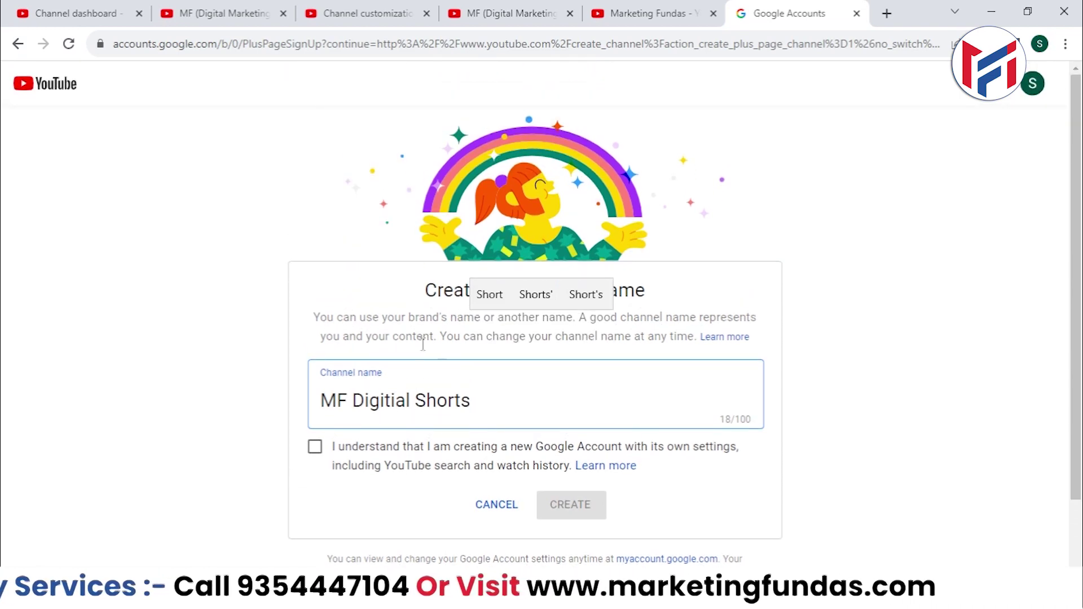
{"action": "left_click", "coordinate": [395, 400]}
{"action": "key", "text": "BackSpace"}
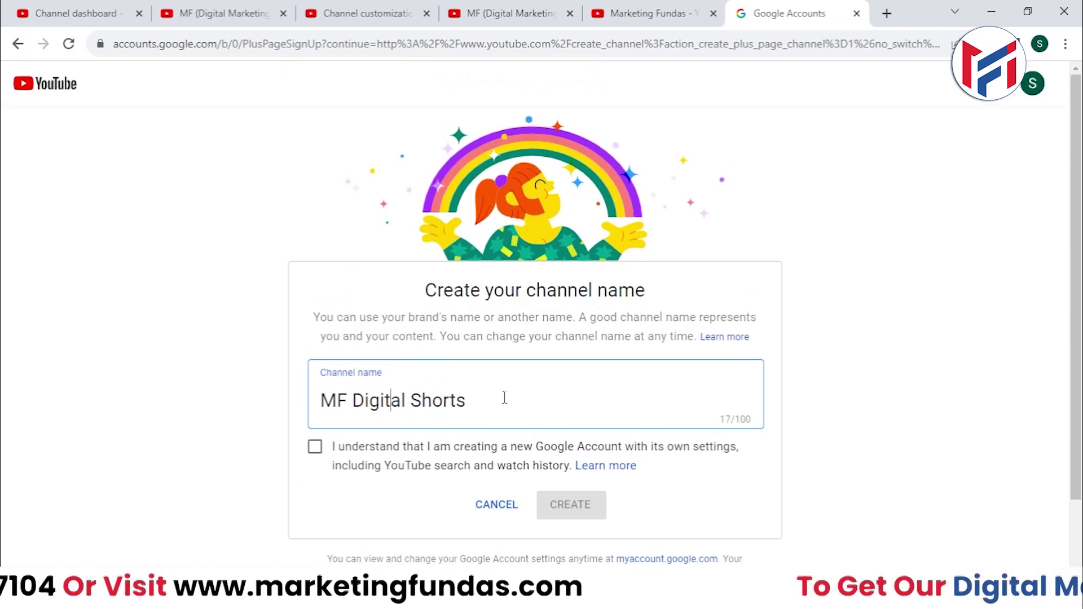
{"action": "left_click_drag", "start_coordinate": [511, 397], "coordinate": [312, 395]}
{"action": "scroll", "coordinate": [315, 355], "scroll_direction": "down", "scroll_amount": 2}
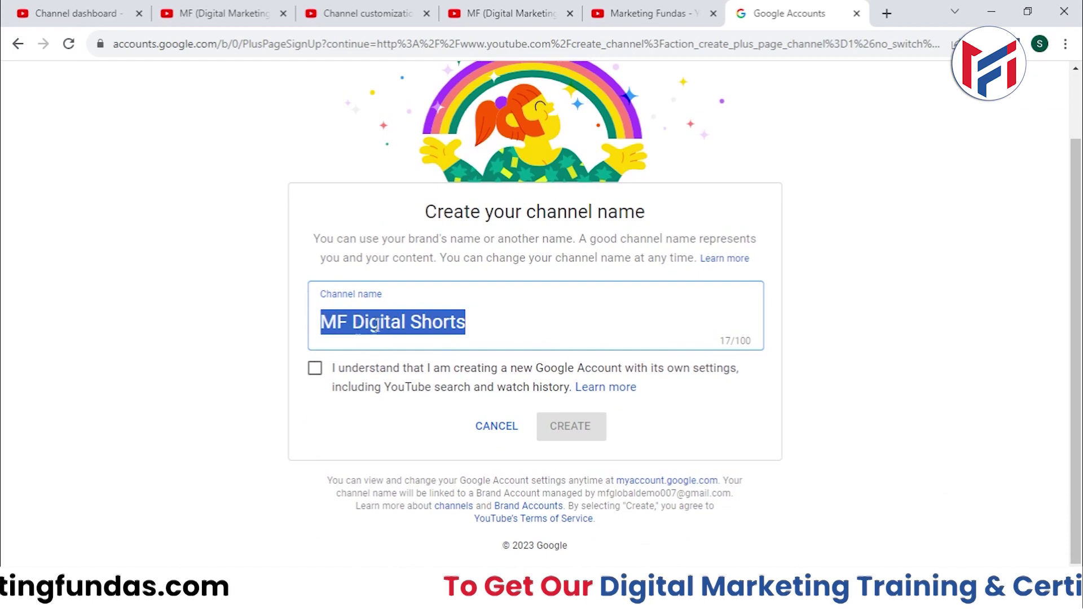
{"action": "left_click", "coordinate": [316, 369]}
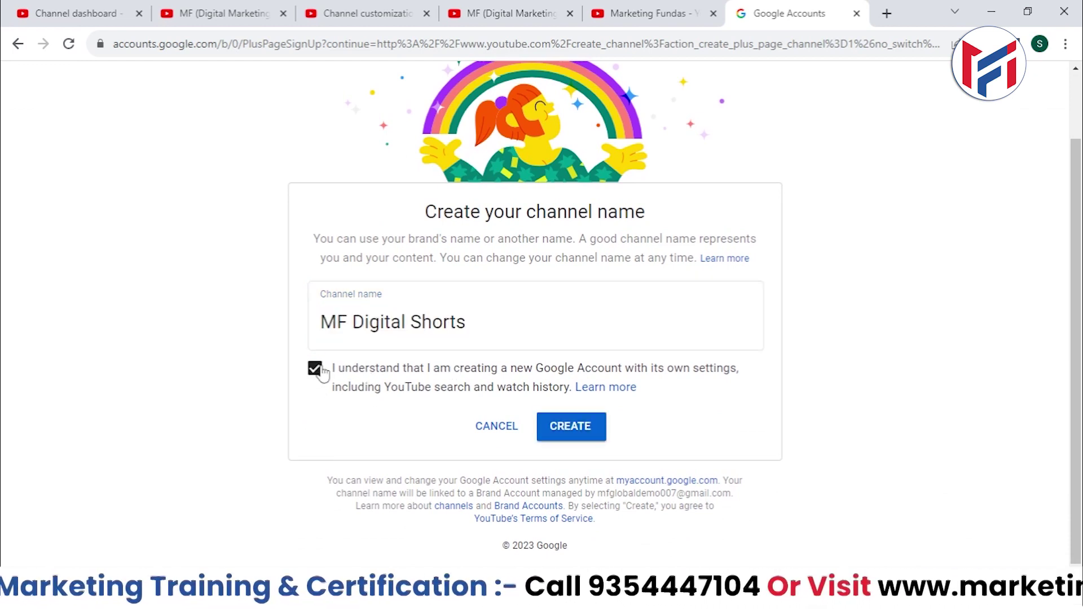
{"action": "left_click", "coordinate": [565, 430]}
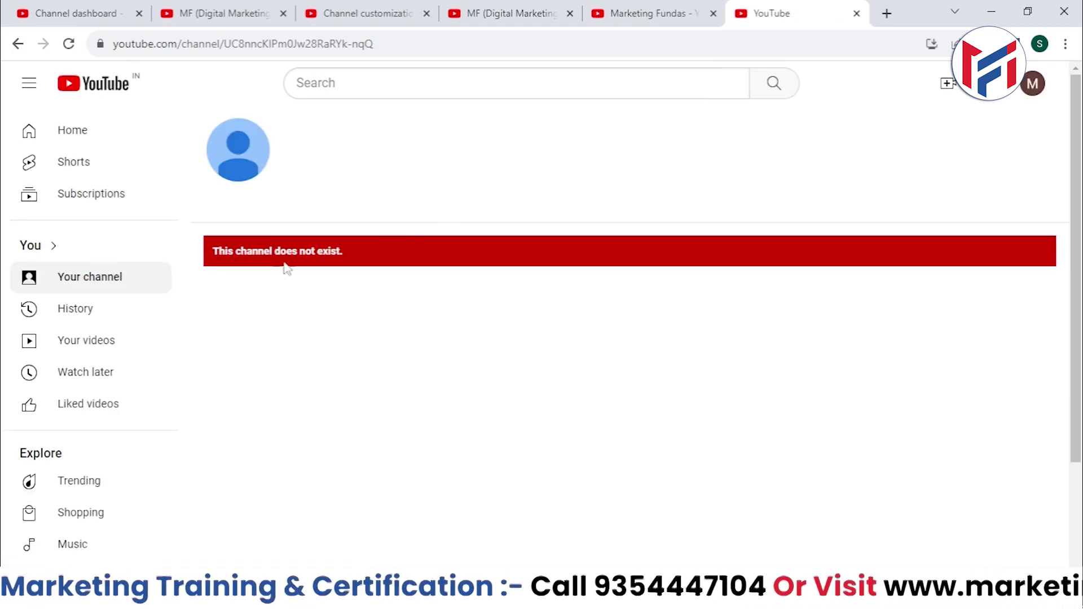
Step: Reload, confirm MF Digital Shorts is ticked under Switch account, then go to Marketing Fundas
{"action": "left_click", "coordinate": [68, 44]}
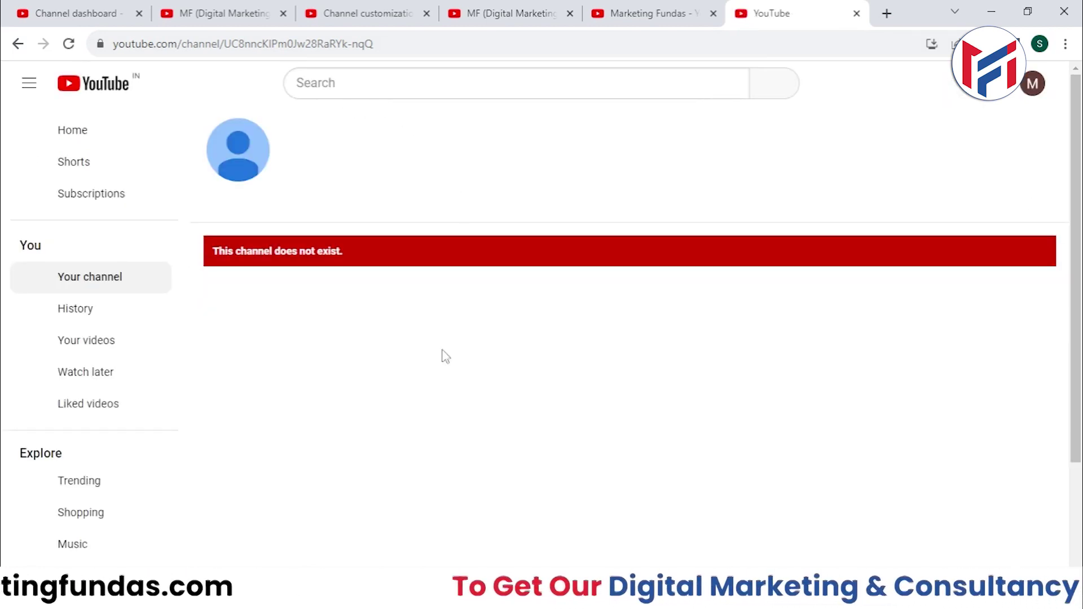
{"action": "left_click", "coordinate": [1037, 83]}
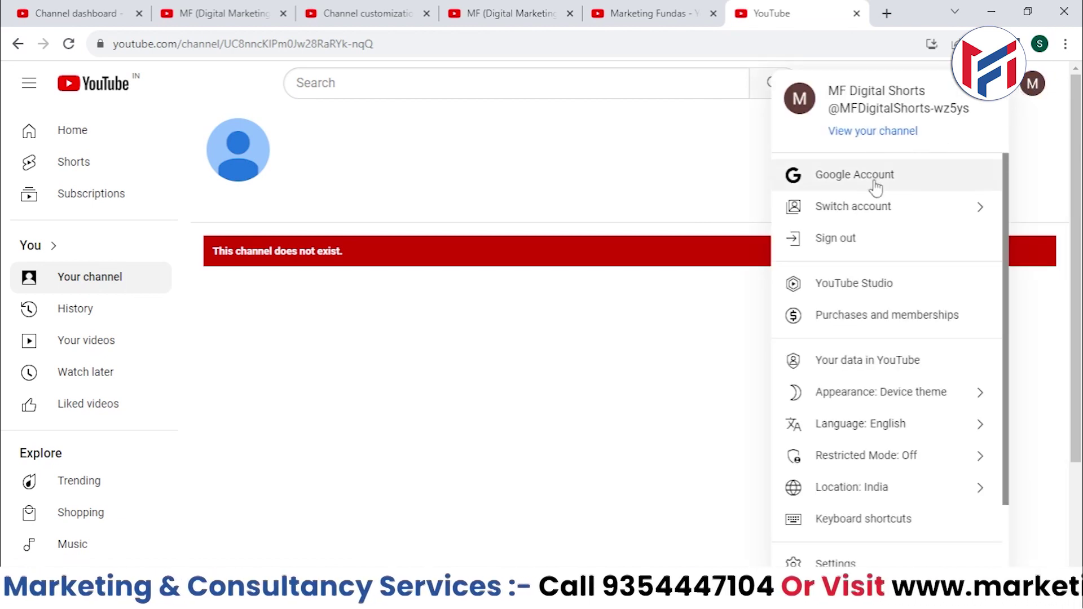
{"action": "left_click", "coordinate": [884, 211]}
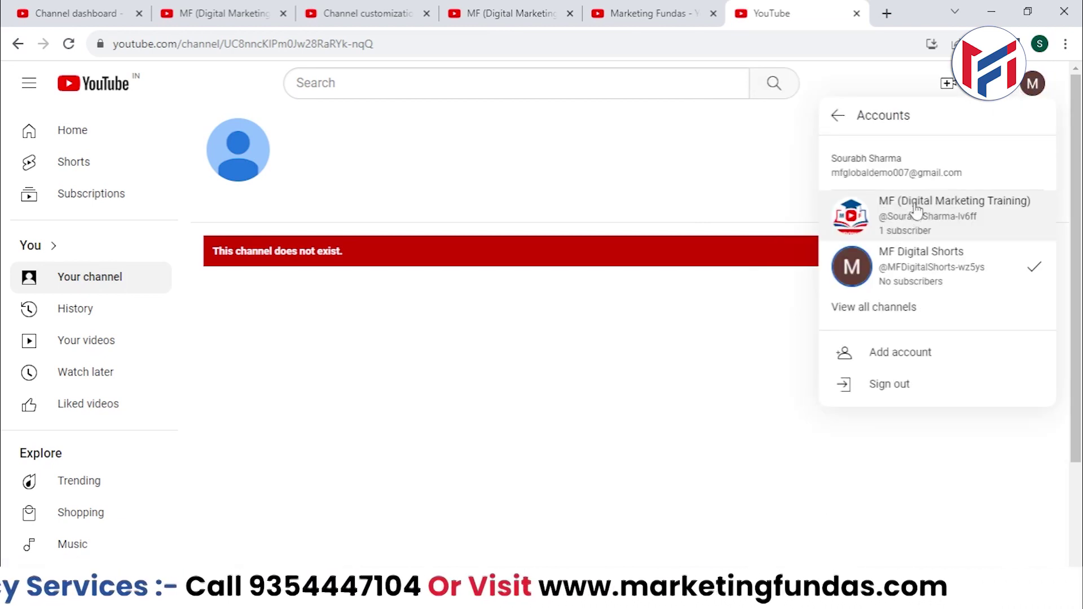
{"action": "left_click", "coordinate": [839, 115]}
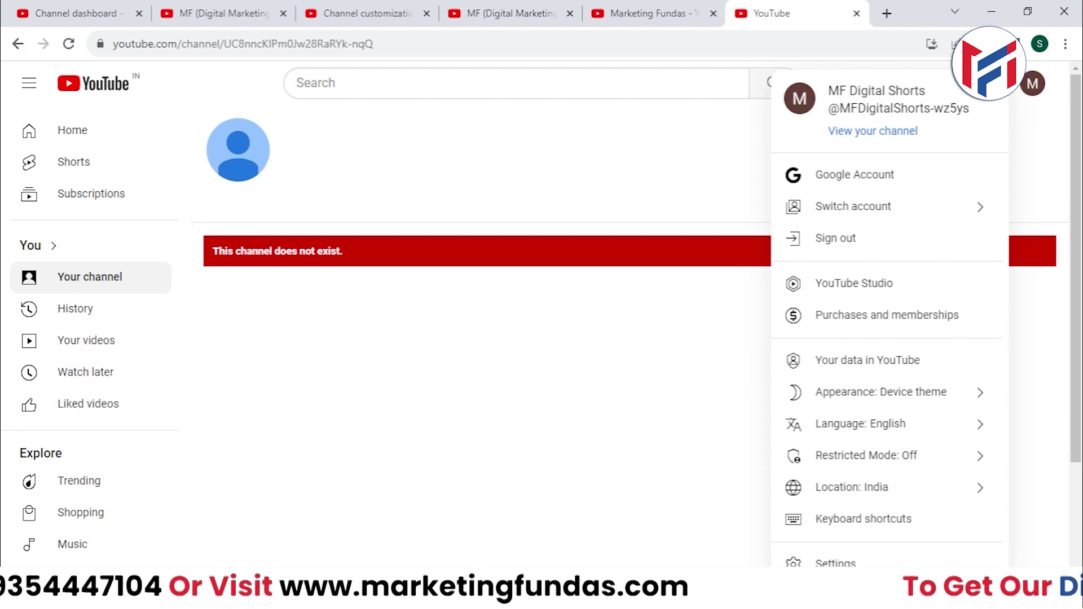
{"action": "left_click", "coordinate": [1035, 89]}
{"action": "left_click", "coordinate": [1034, 90]}
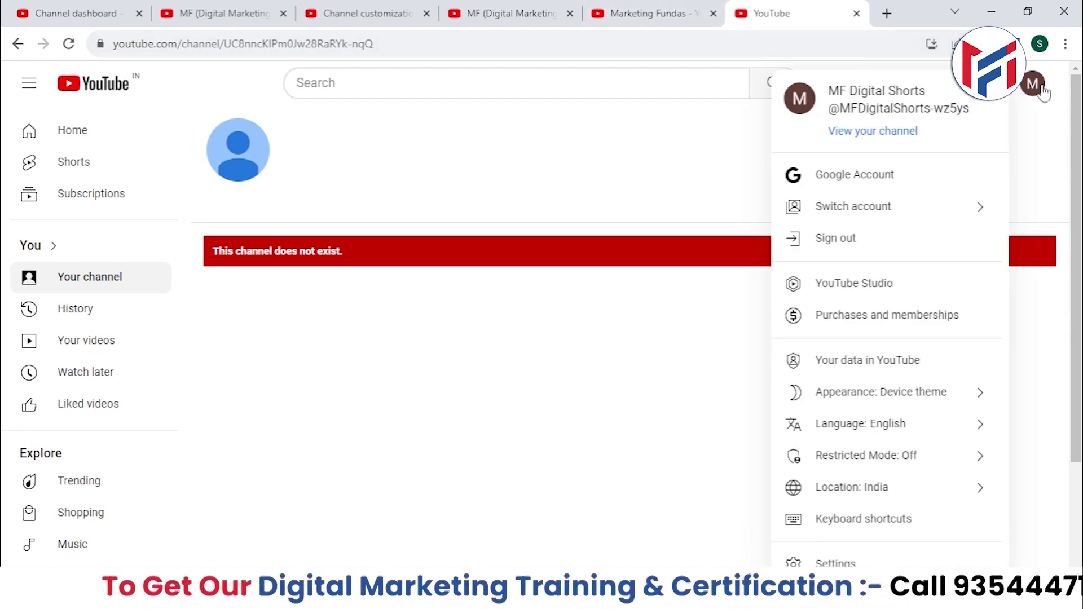
{"action": "left_click", "coordinate": [1044, 92]}
{"action": "left_click", "coordinate": [1034, 89]}
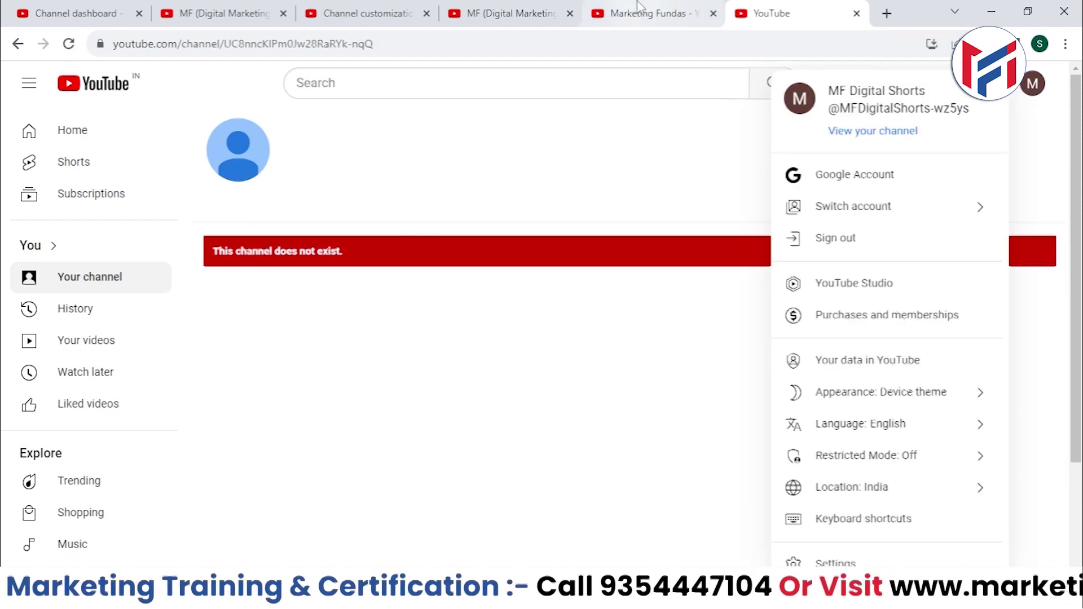
{"action": "left_click", "coordinate": [638, 7]}
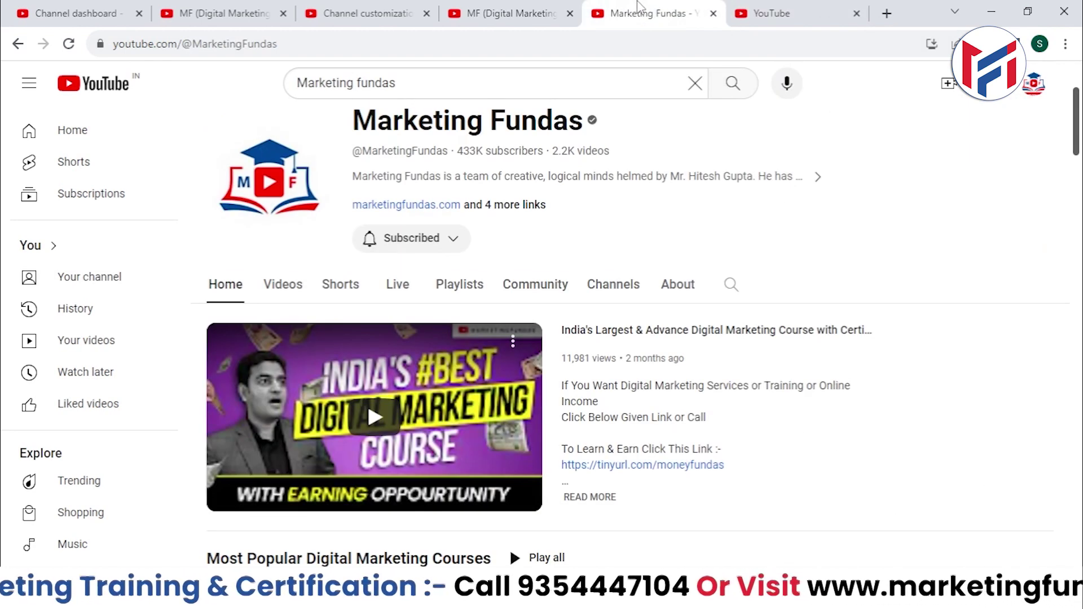
Step: Switch to MF (Digital Marketing Training), then to the MF Digital Shorts channel
{"action": "left_click", "coordinate": [1032, 85]}
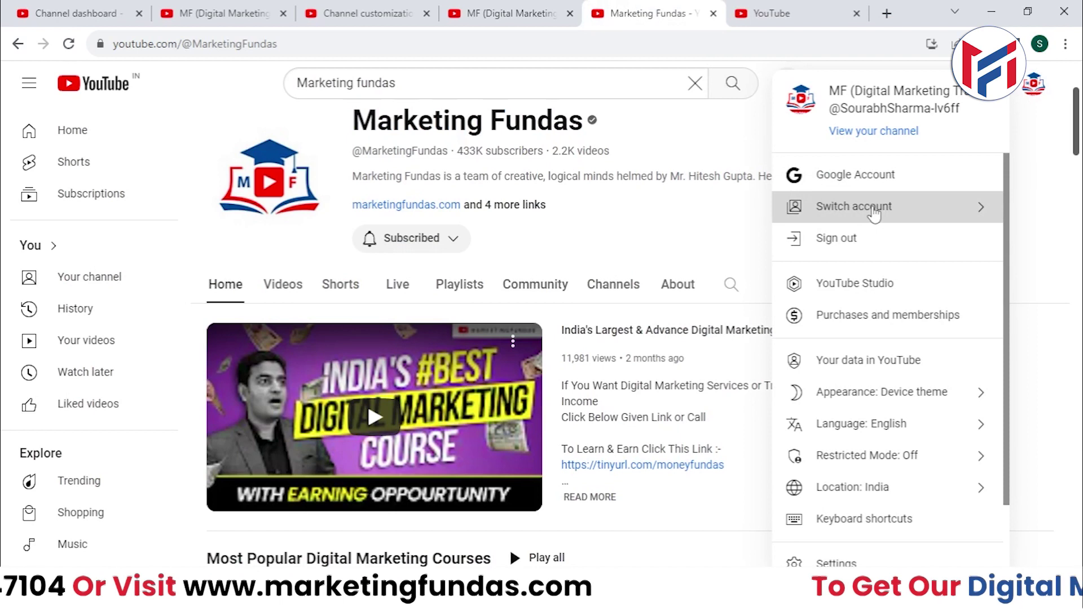
{"action": "left_click", "coordinate": [874, 214]}
{"action": "left_click", "coordinate": [902, 266]}
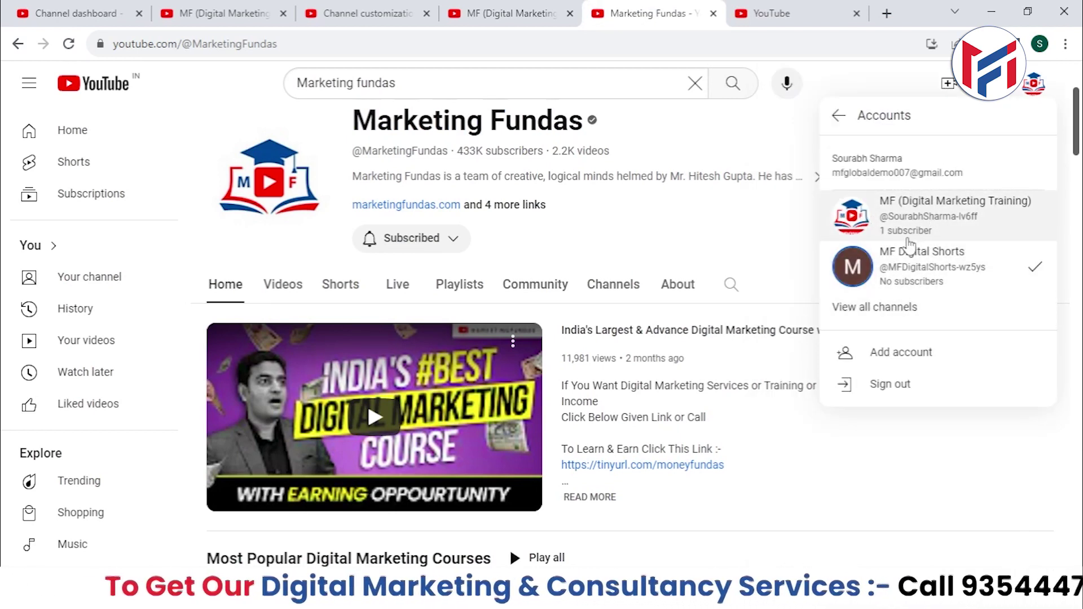
{"action": "left_click", "coordinate": [923, 211]}
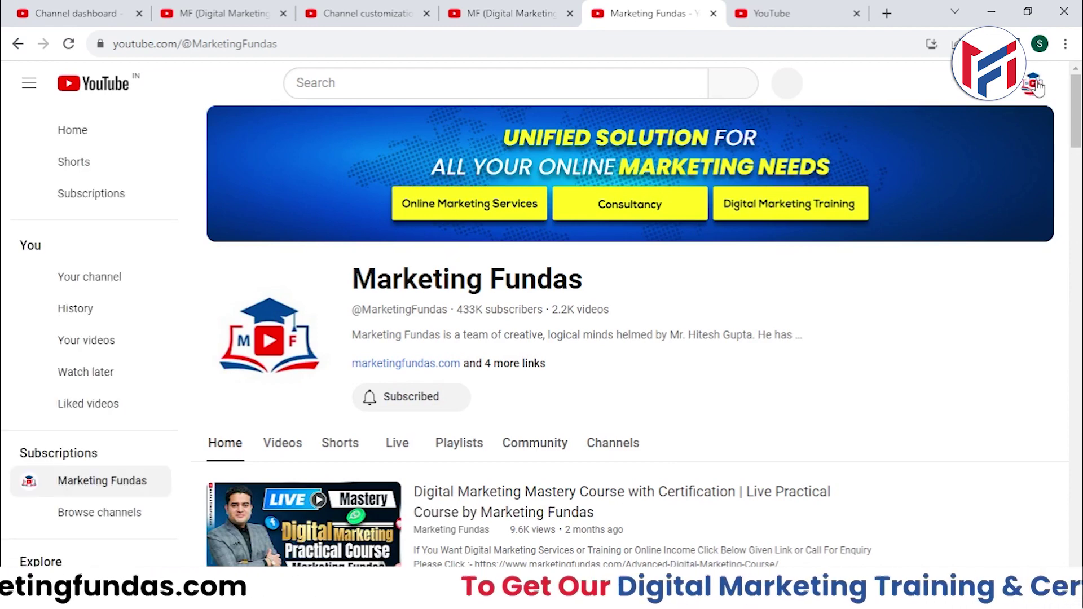
{"action": "left_click", "coordinate": [1032, 85]}
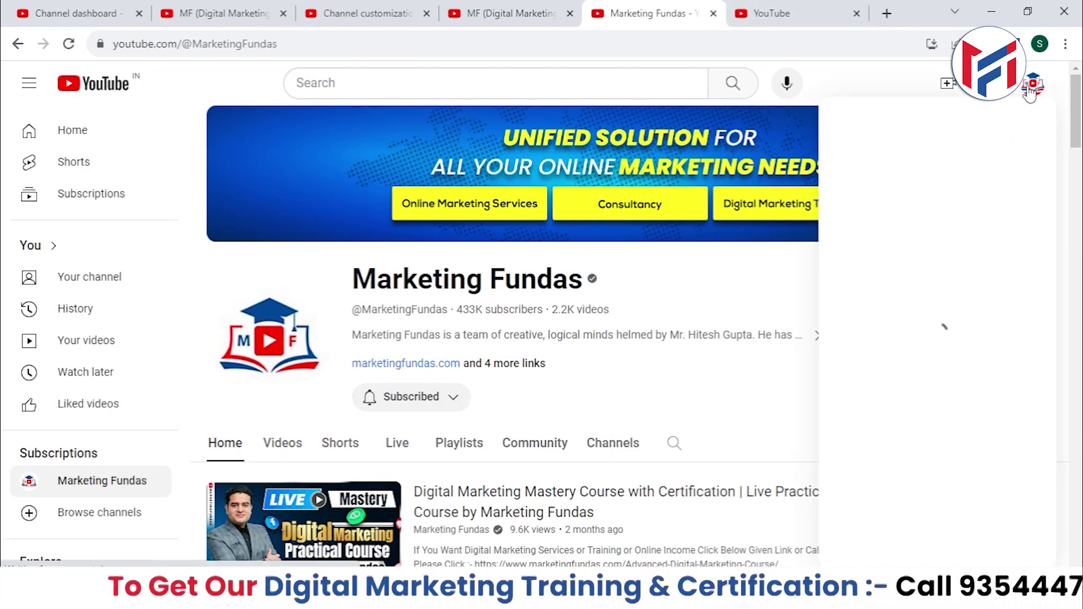
{"action": "left_click", "coordinate": [884, 211]}
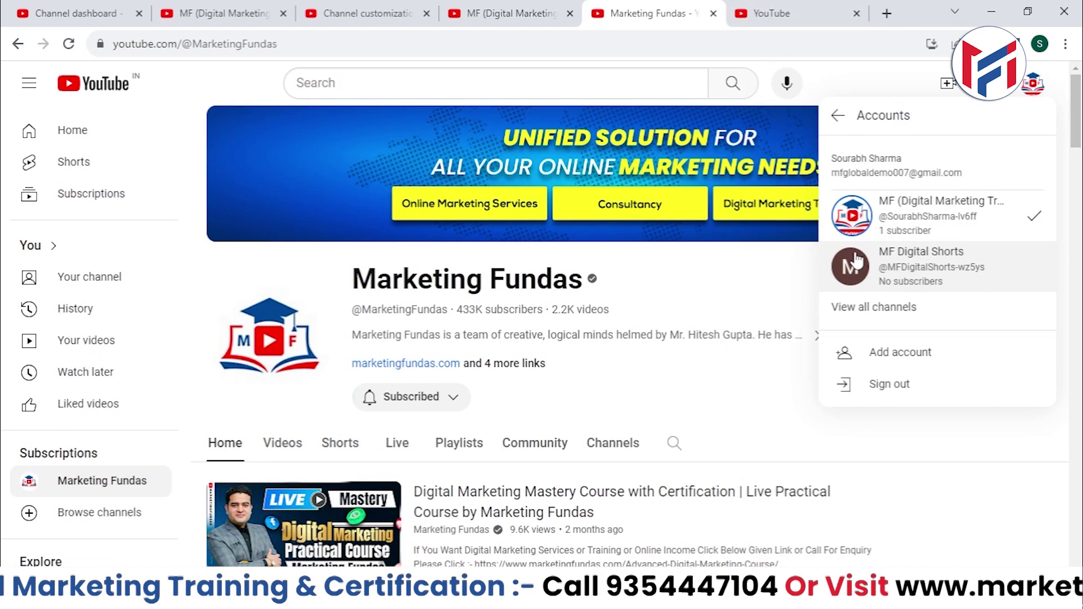
{"action": "left_click", "coordinate": [920, 276]}
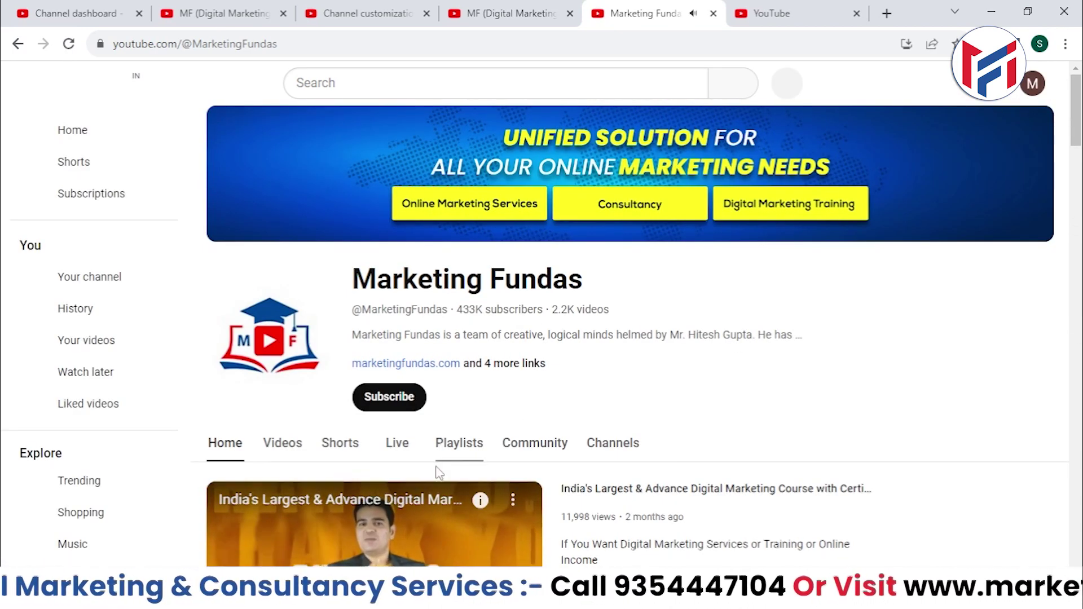
Step: Pause the featured video and open YouTube Studio for MF Digital Shorts
{"action": "scroll", "coordinate": [395, 474], "scroll_direction": "down", "scroll_amount": 4}
{"action": "left_click", "coordinate": [228, 418]}
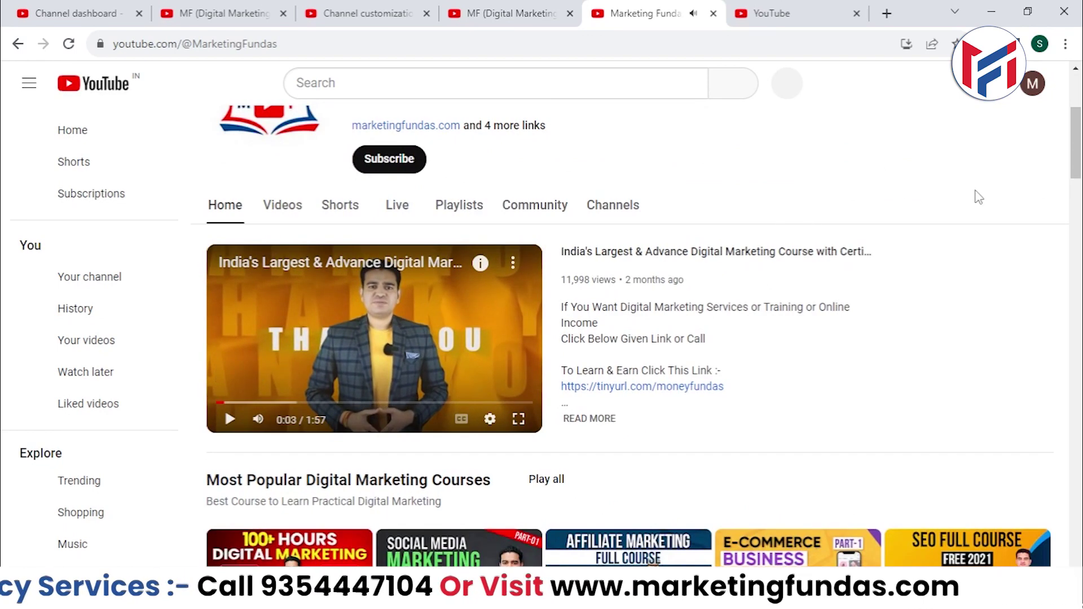
{"action": "scroll", "coordinate": [973, 195], "scroll_direction": "up", "scroll_amount": 4}
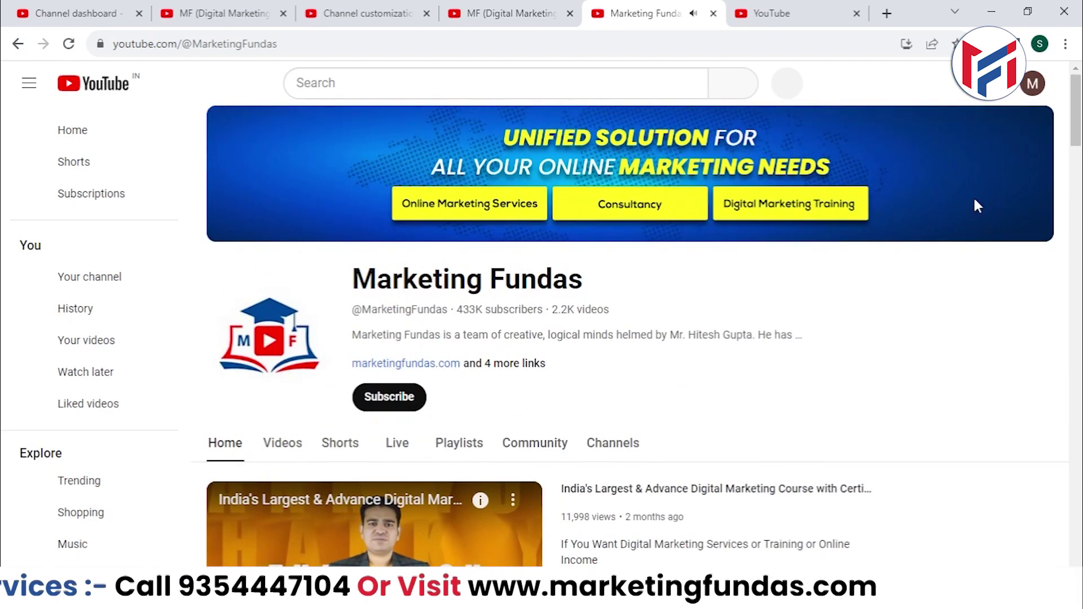
{"action": "left_click", "coordinate": [1031, 87]}
{"action": "left_click", "coordinate": [870, 284]}
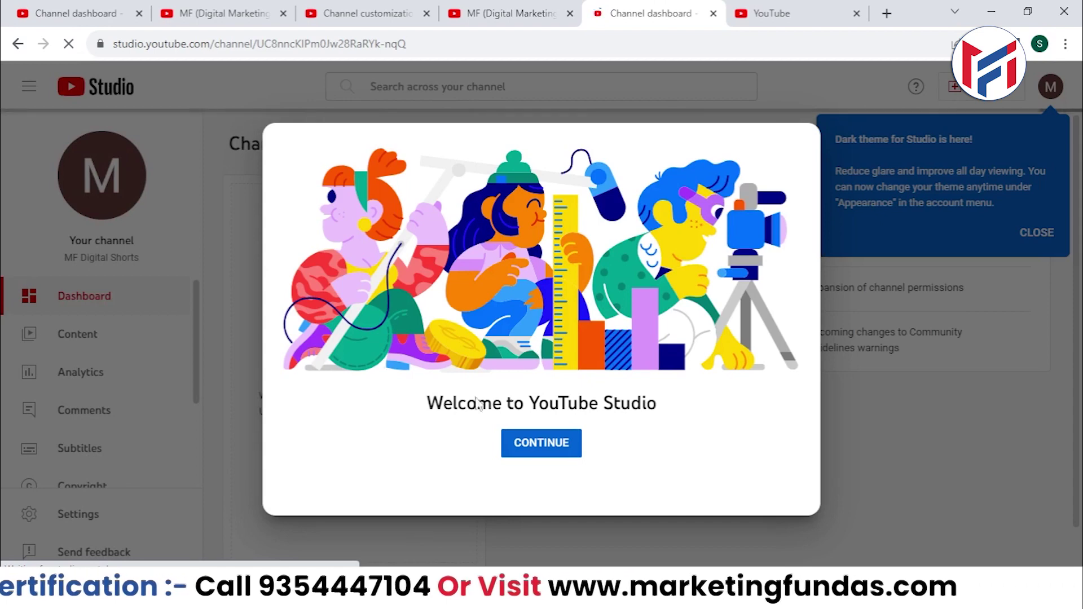
Step: Dismiss the welcome dialog and dark theme tip, then open MF Digital Shorts' public channel page
{"action": "left_click_drag", "start_coordinate": [392, 411], "coordinate": [657, 416]}
{"action": "left_click", "coordinate": [543, 450]}
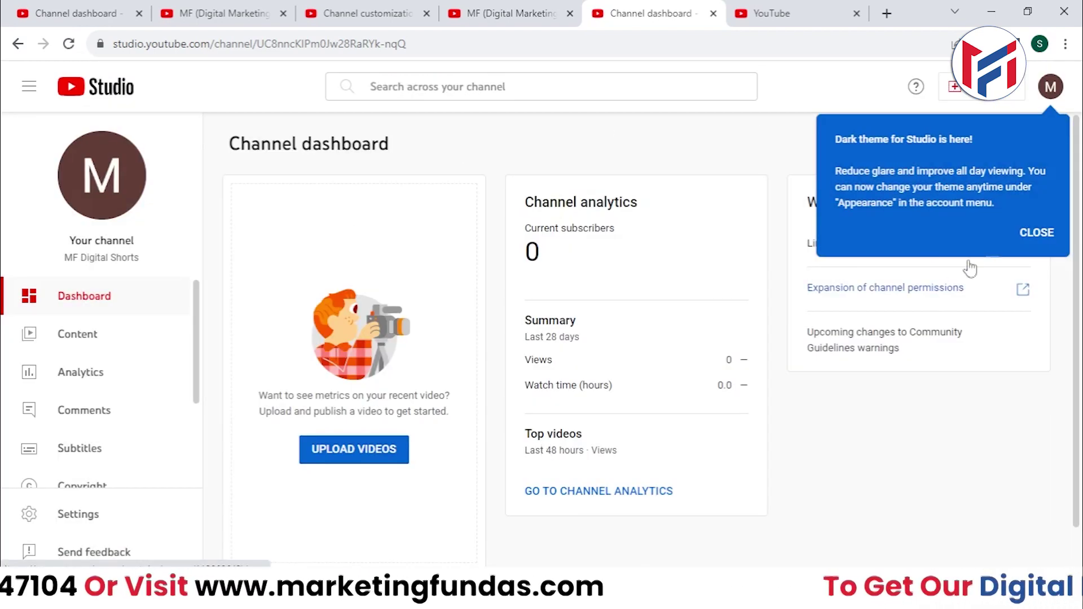
{"action": "left_click", "coordinate": [1037, 231]}
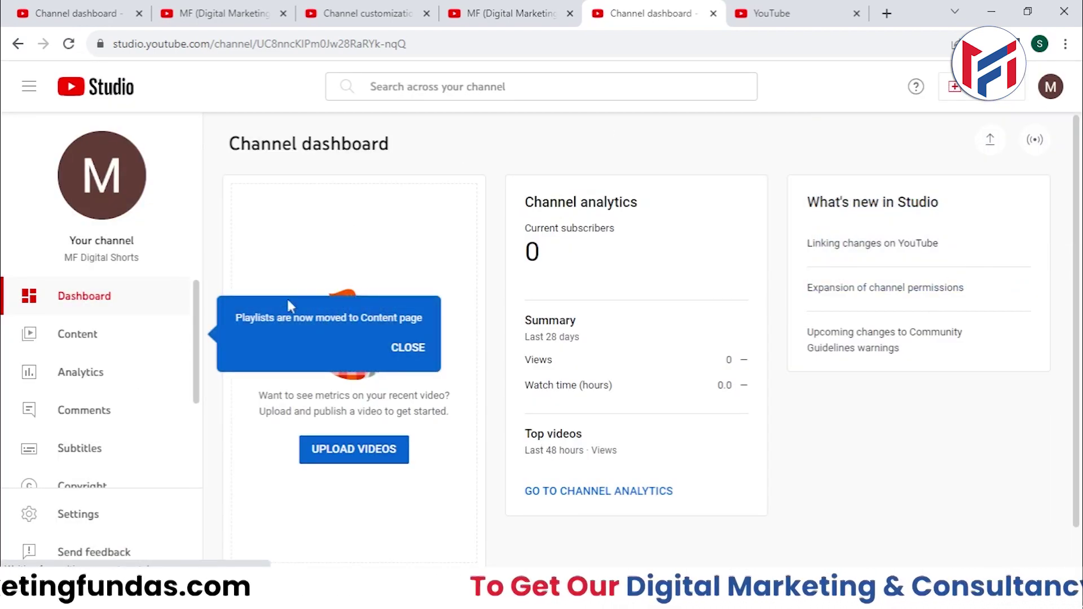
{"action": "scroll", "coordinate": [124, 294], "scroll_direction": "down", "scroll_amount": 3}
{"action": "left_click_drag", "start_coordinate": [63, 259], "coordinate": [145, 261]}
{"action": "left_click", "coordinate": [102, 176]}
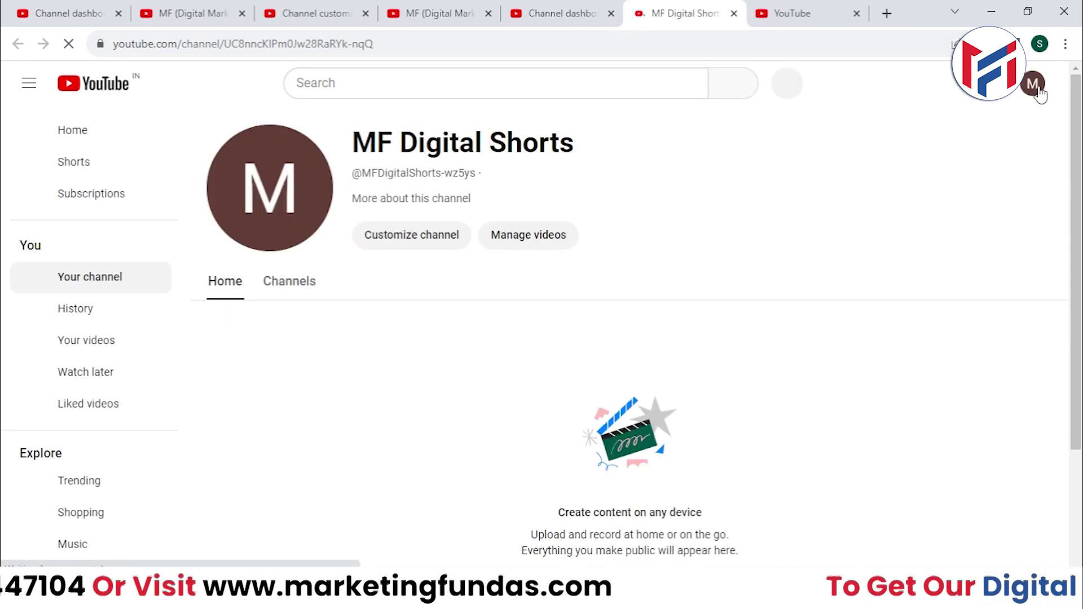
Step: Open account Settings and follow 'Add or manage your channel(s)' under Your YouTube channel
{"action": "left_click", "coordinate": [1033, 85]}
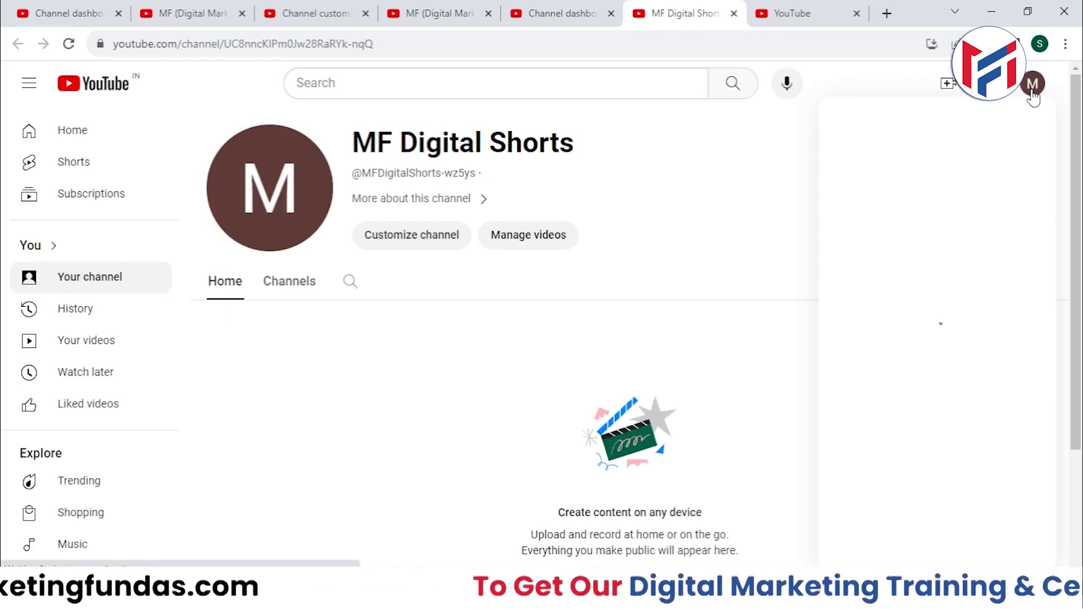
{"action": "scroll", "coordinate": [875, 475], "scroll_direction": "down", "scroll_amount": 2}
{"action": "left_click", "coordinate": [875, 475]}
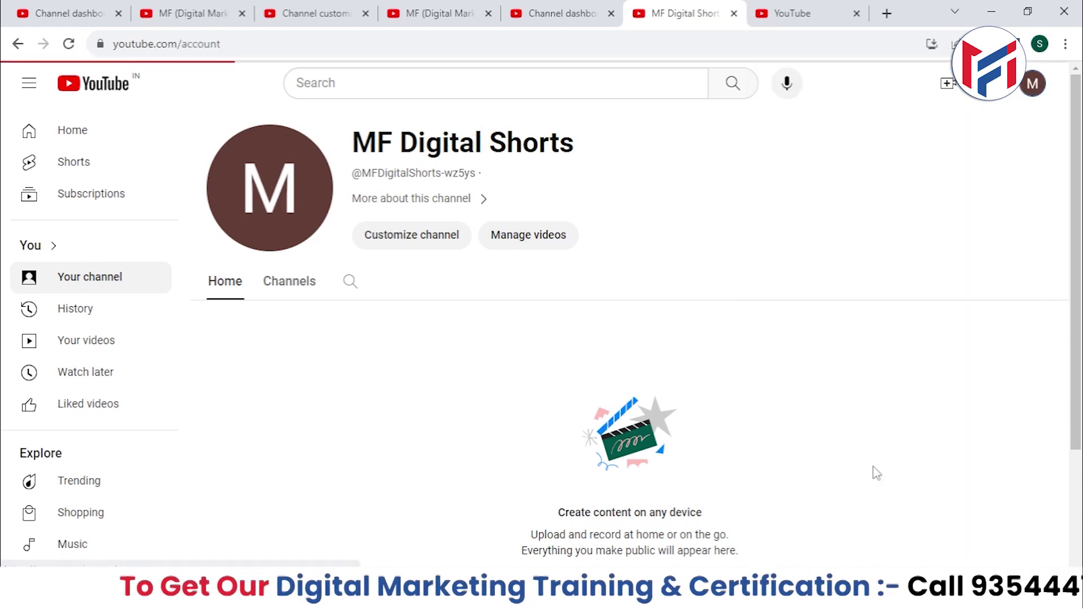
{"action": "scroll", "coordinate": [591, 400], "scroll_direction": "down", "scroll_amount": 1}
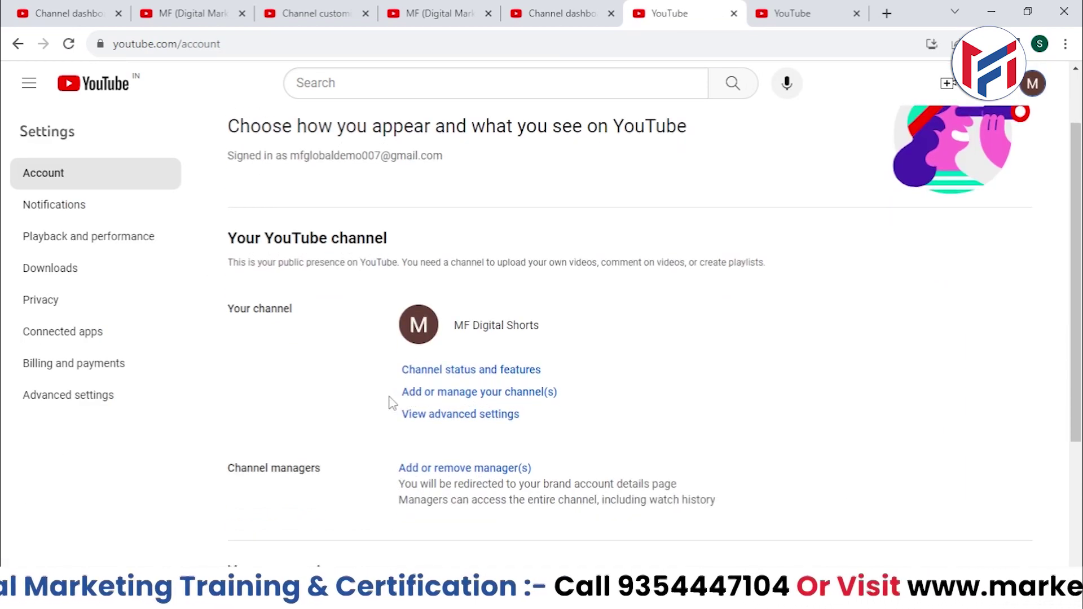
{"action": "left_click_drag", "start_coordinate": [389, 399], "coordinate": [561, 398]}
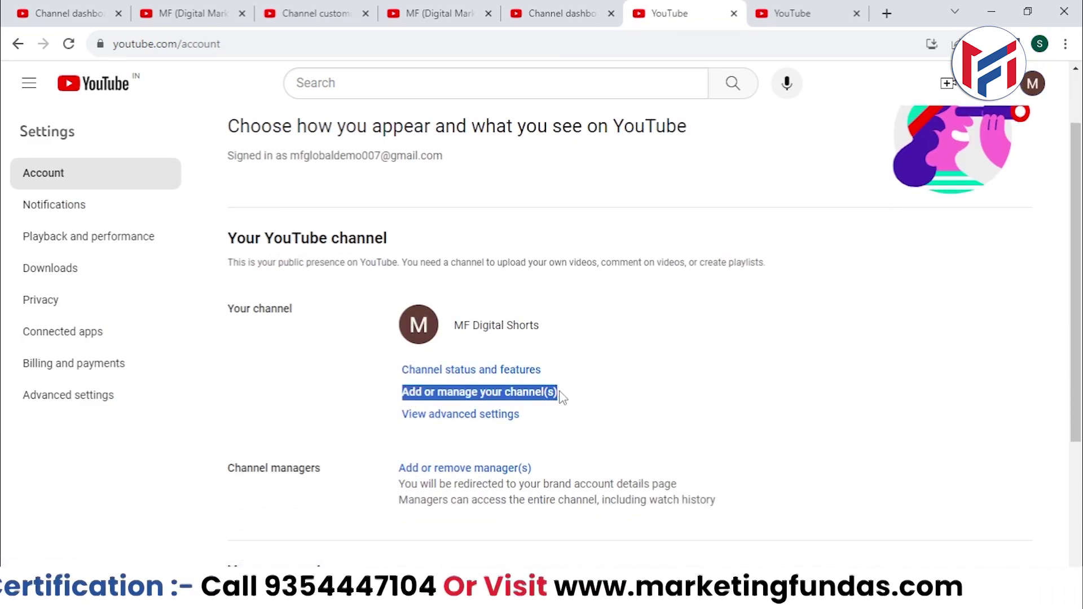
{"action": "left_click", "coordinate": [474, 397]}
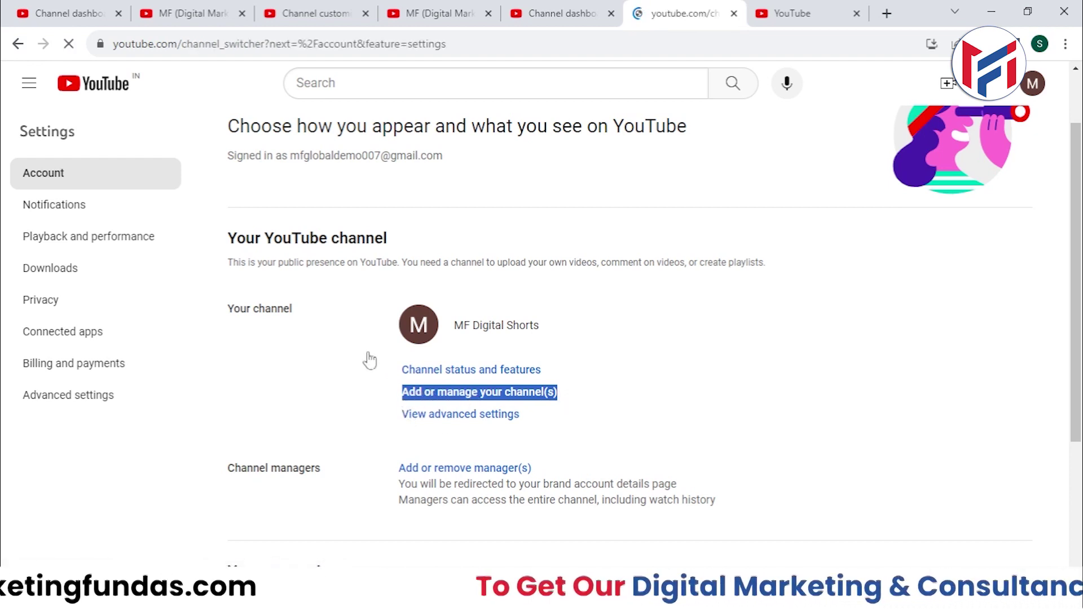